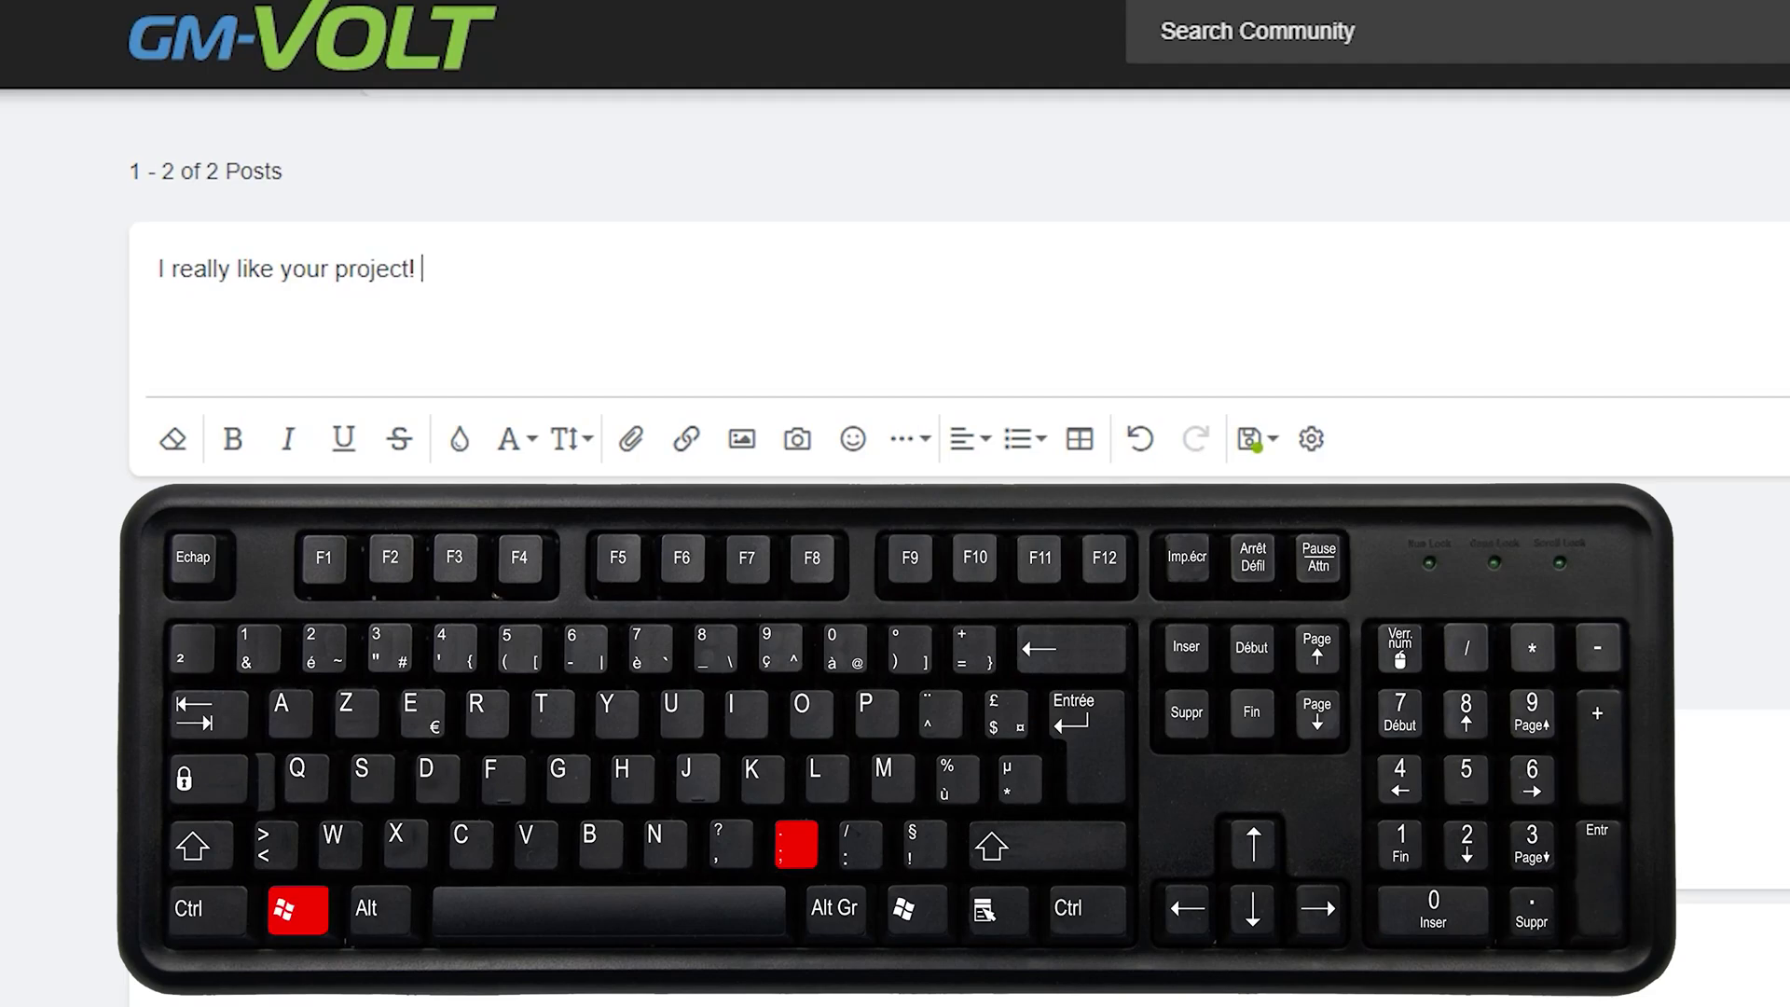
Step: Insert a red-haired man emoji after 'project!' and type 'Keep up the good work'
key("super+semicolon")
left_click(660, 618)
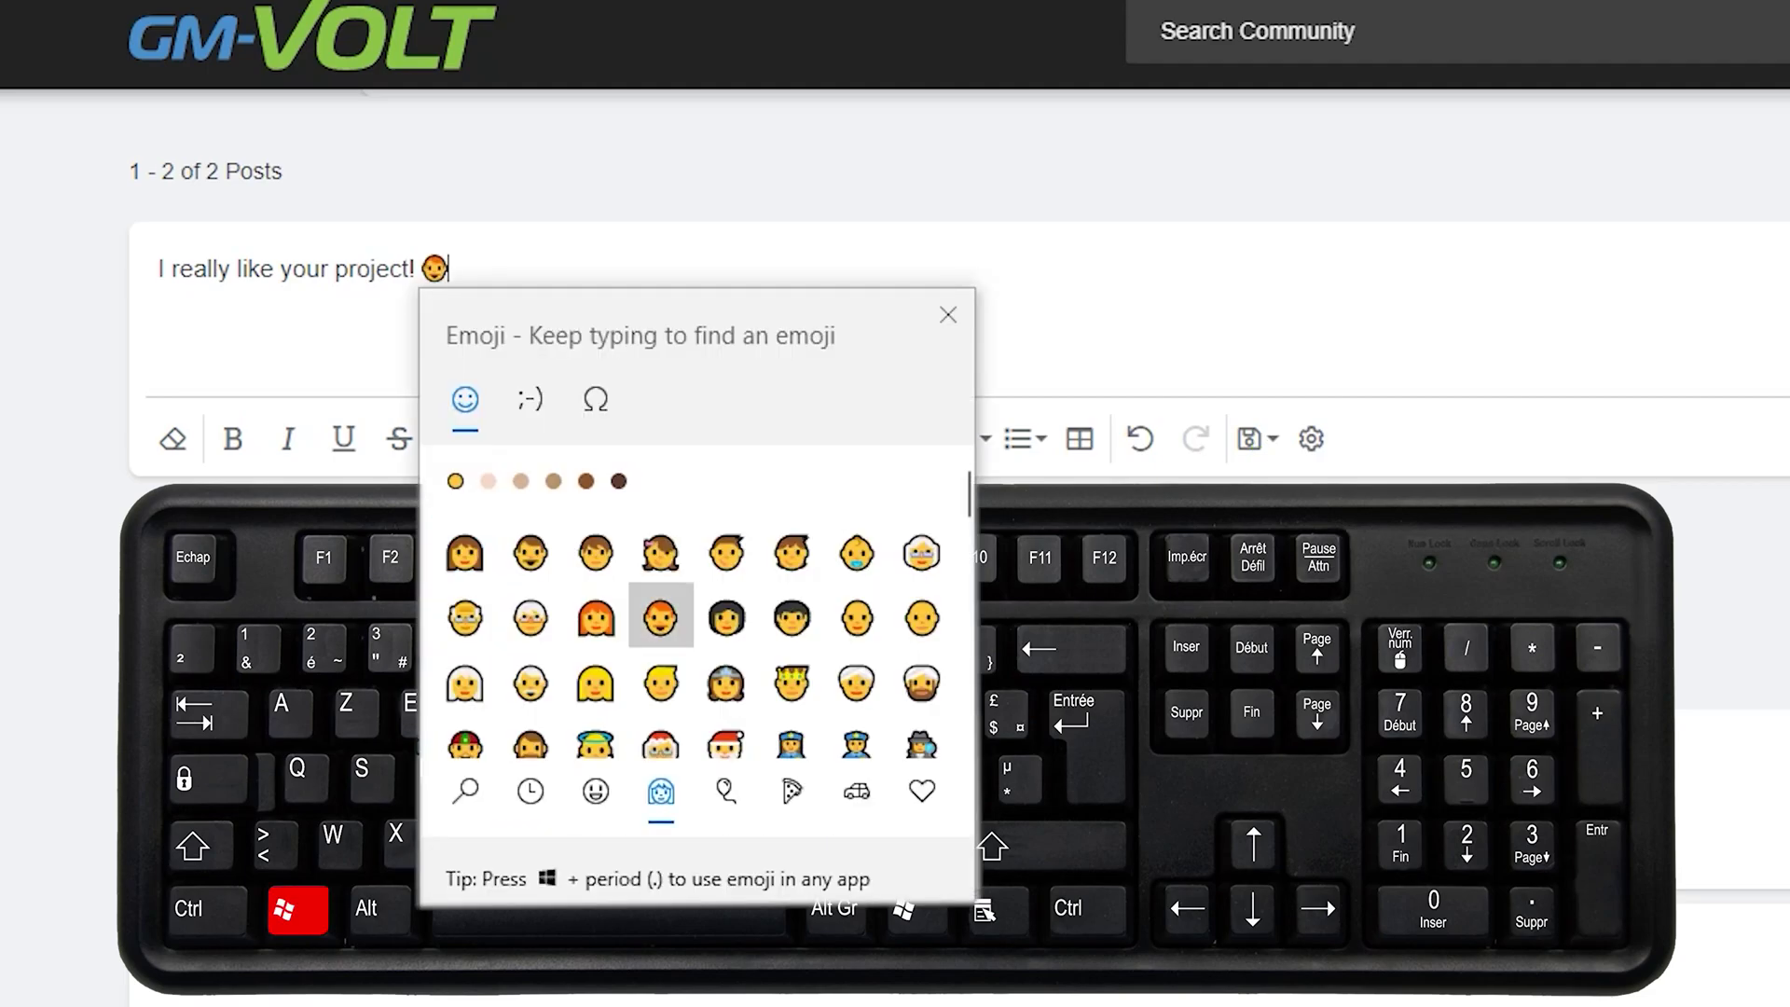
type("Keep up the good work!")
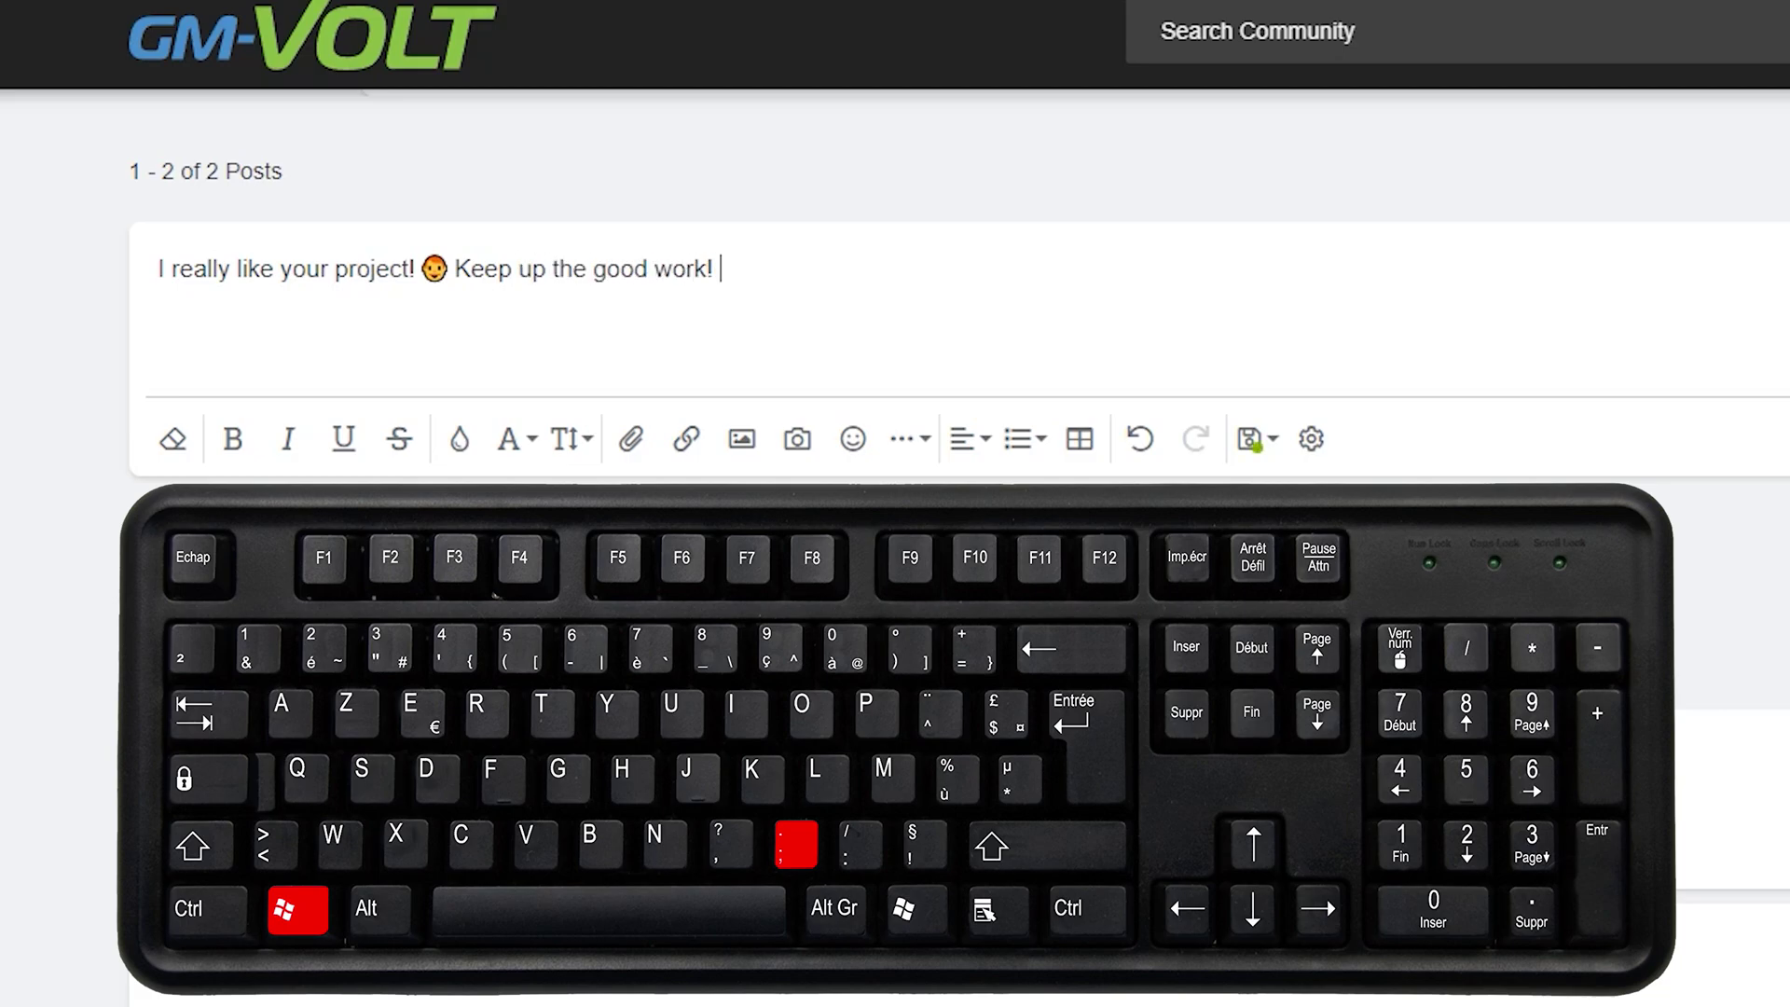
Step: Add a thumbs-up emoji after 'Keep up the good work!' and dismiss the emoji panel
key("super+semicolon")
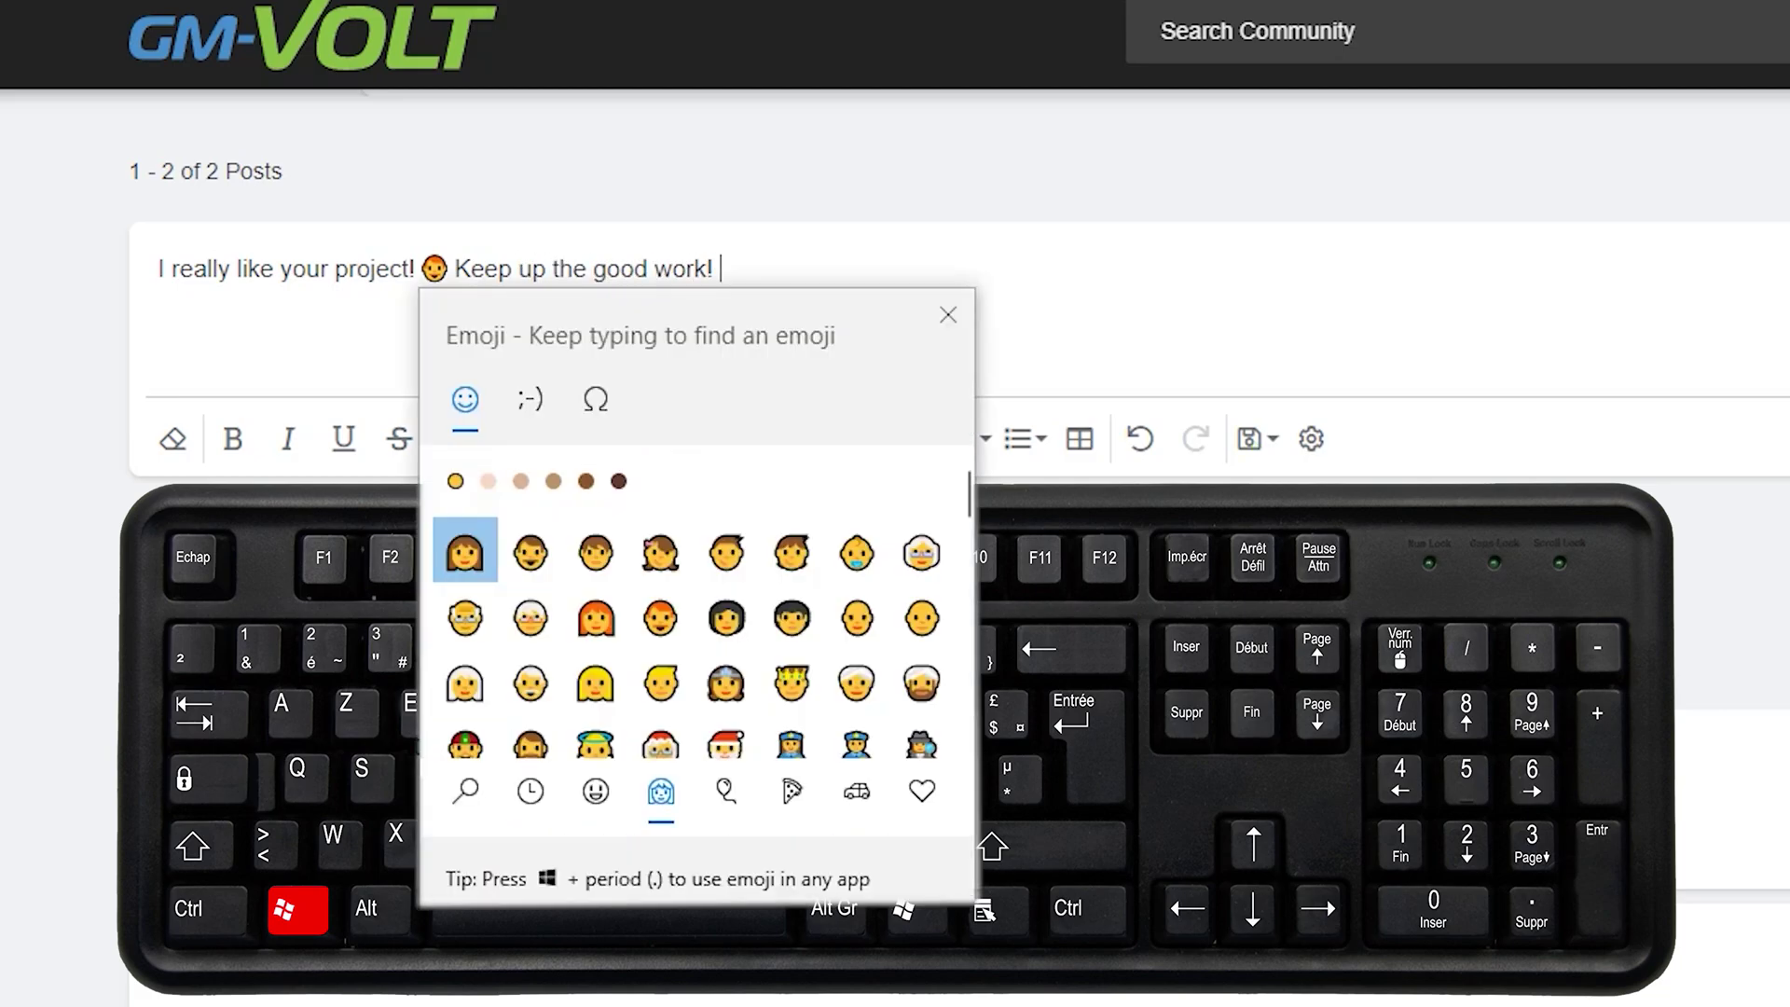
scroll(661, 560, "down", 10)
left_click(596, 643)
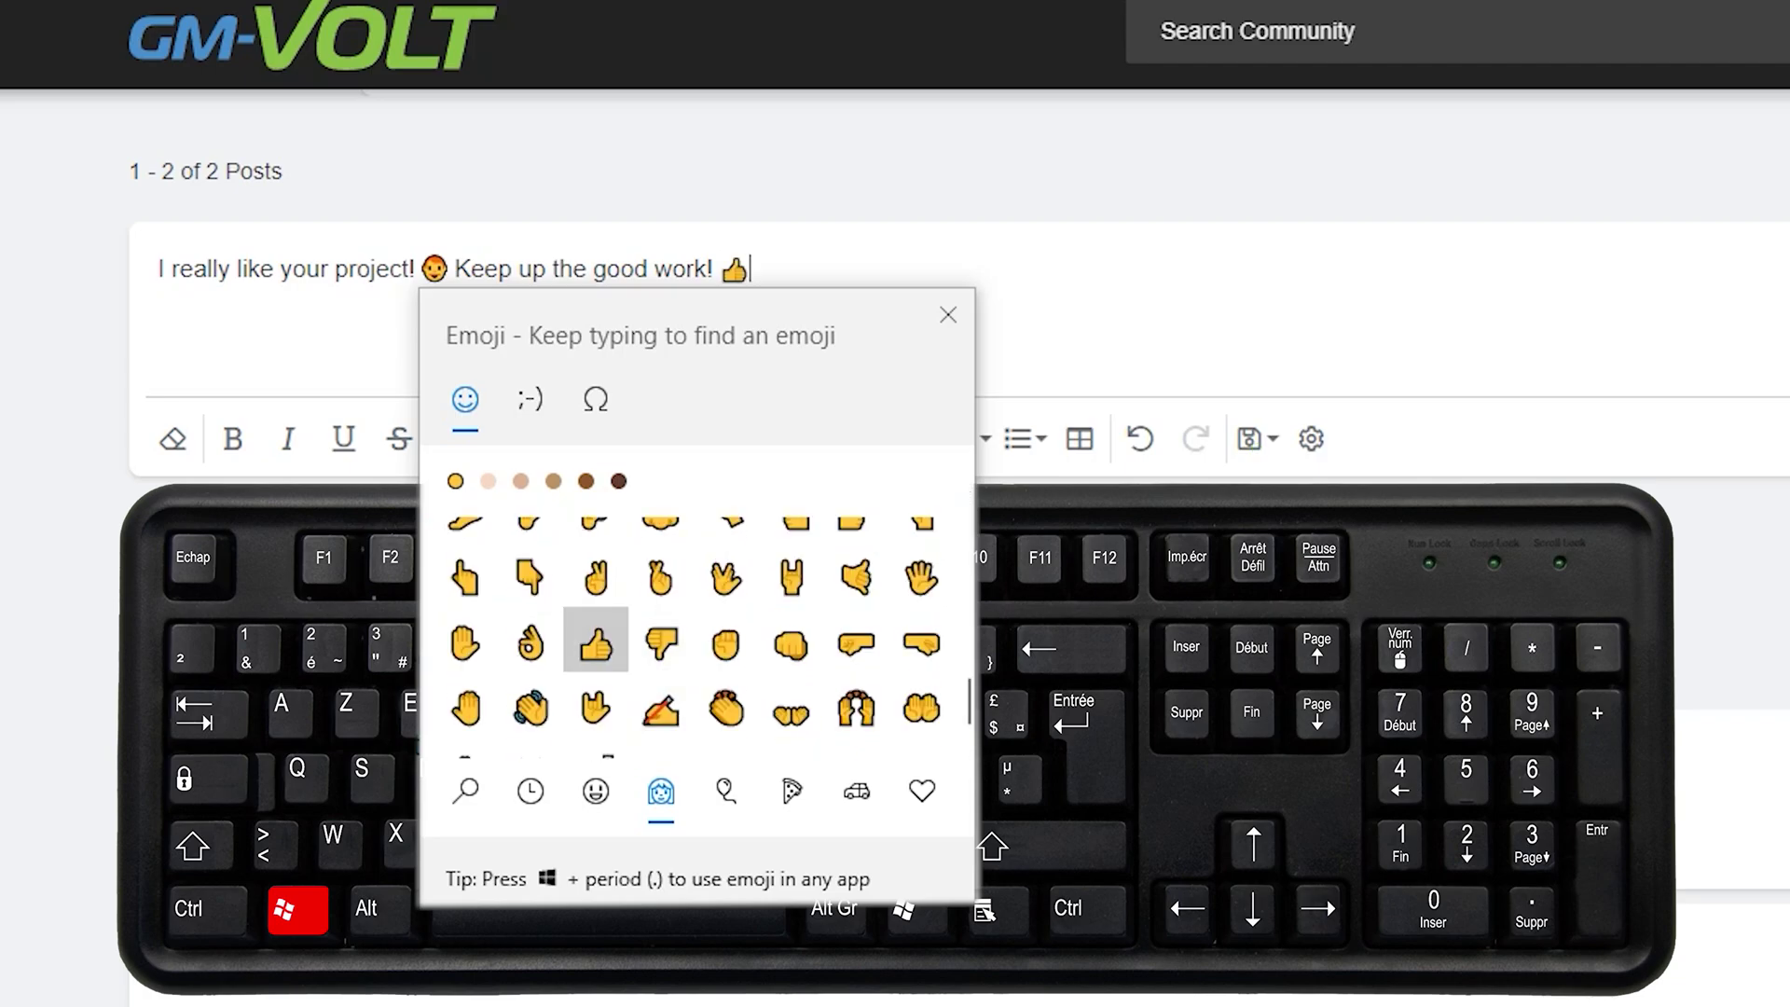
left_click(948, 314)
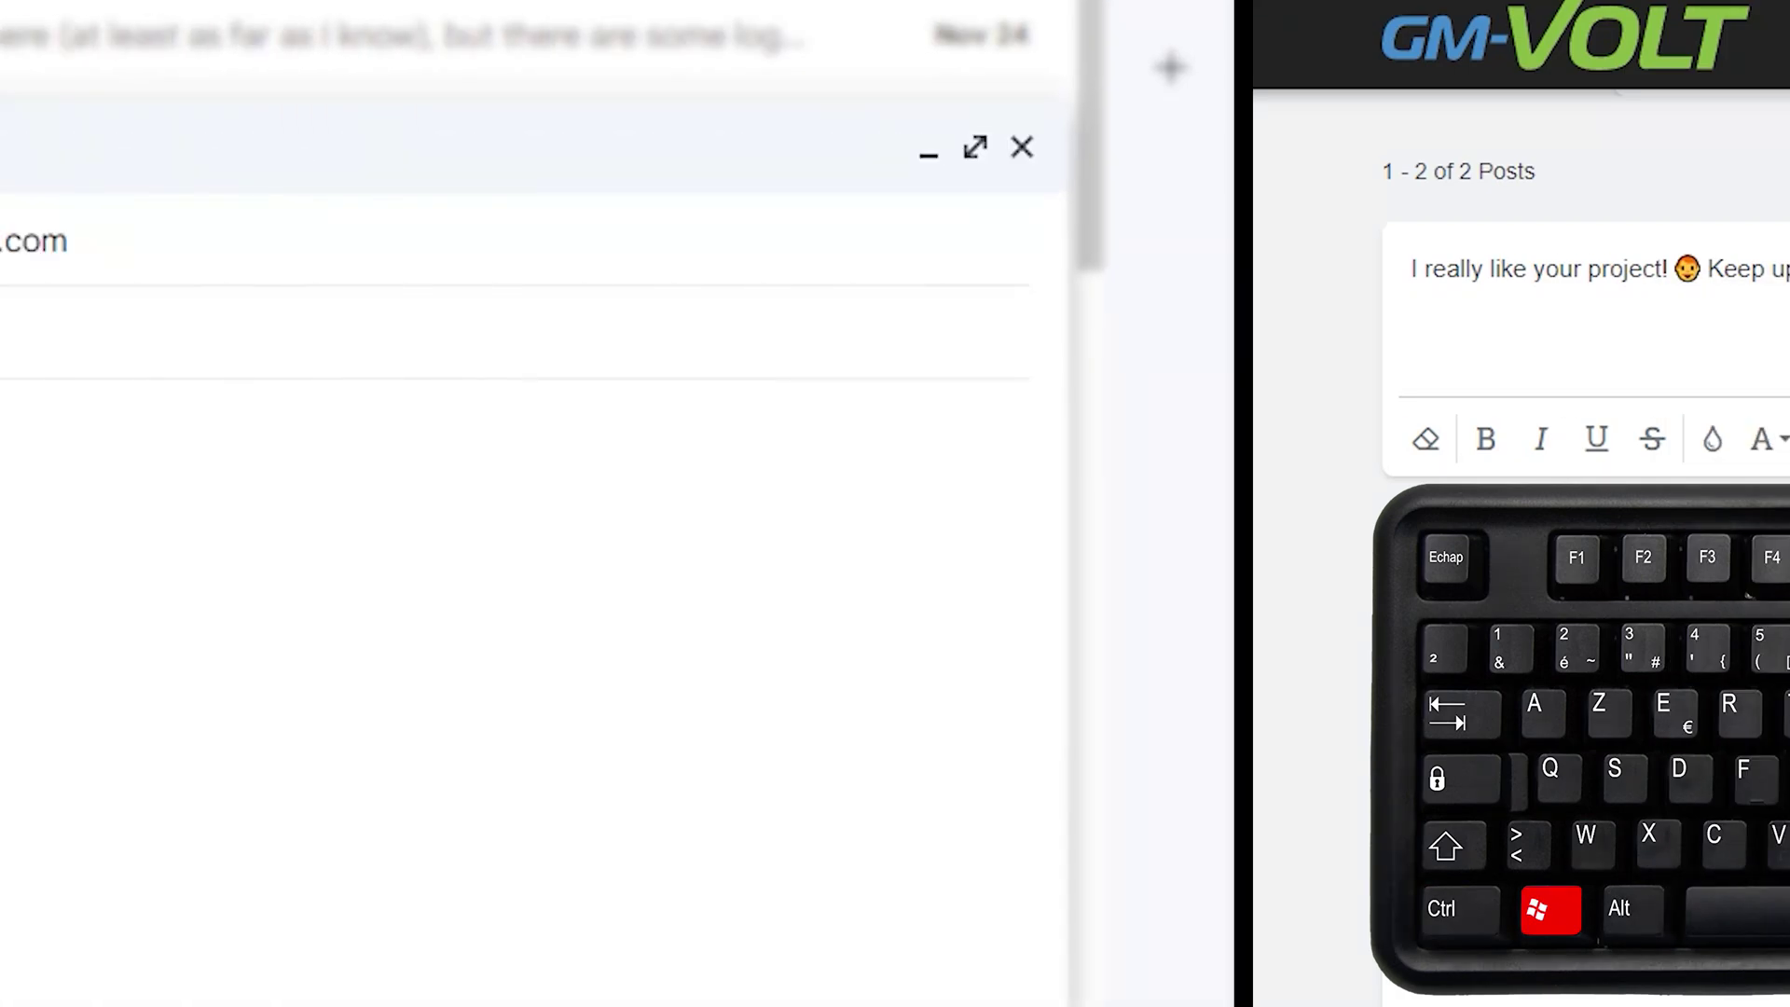
Step: Complete the subject 'how are you dude?' and add a bearded-man emoji to it
type("ow ar")
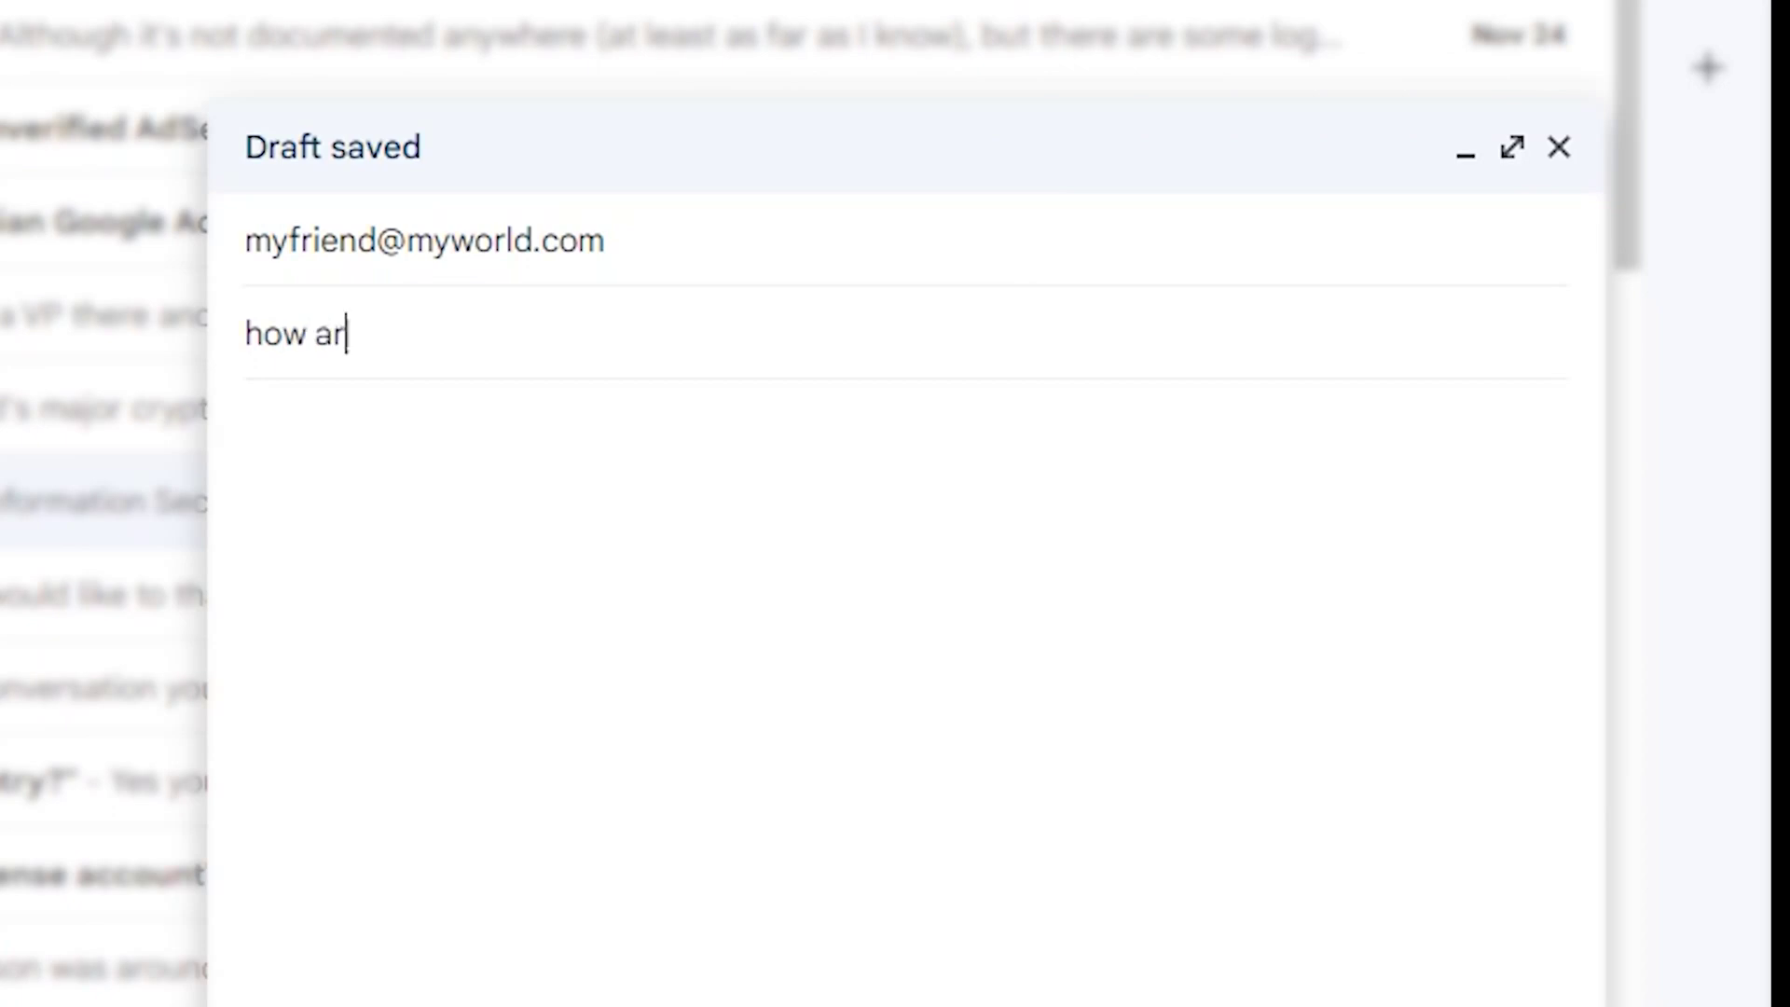
type("e you dude?")
key("super+period")
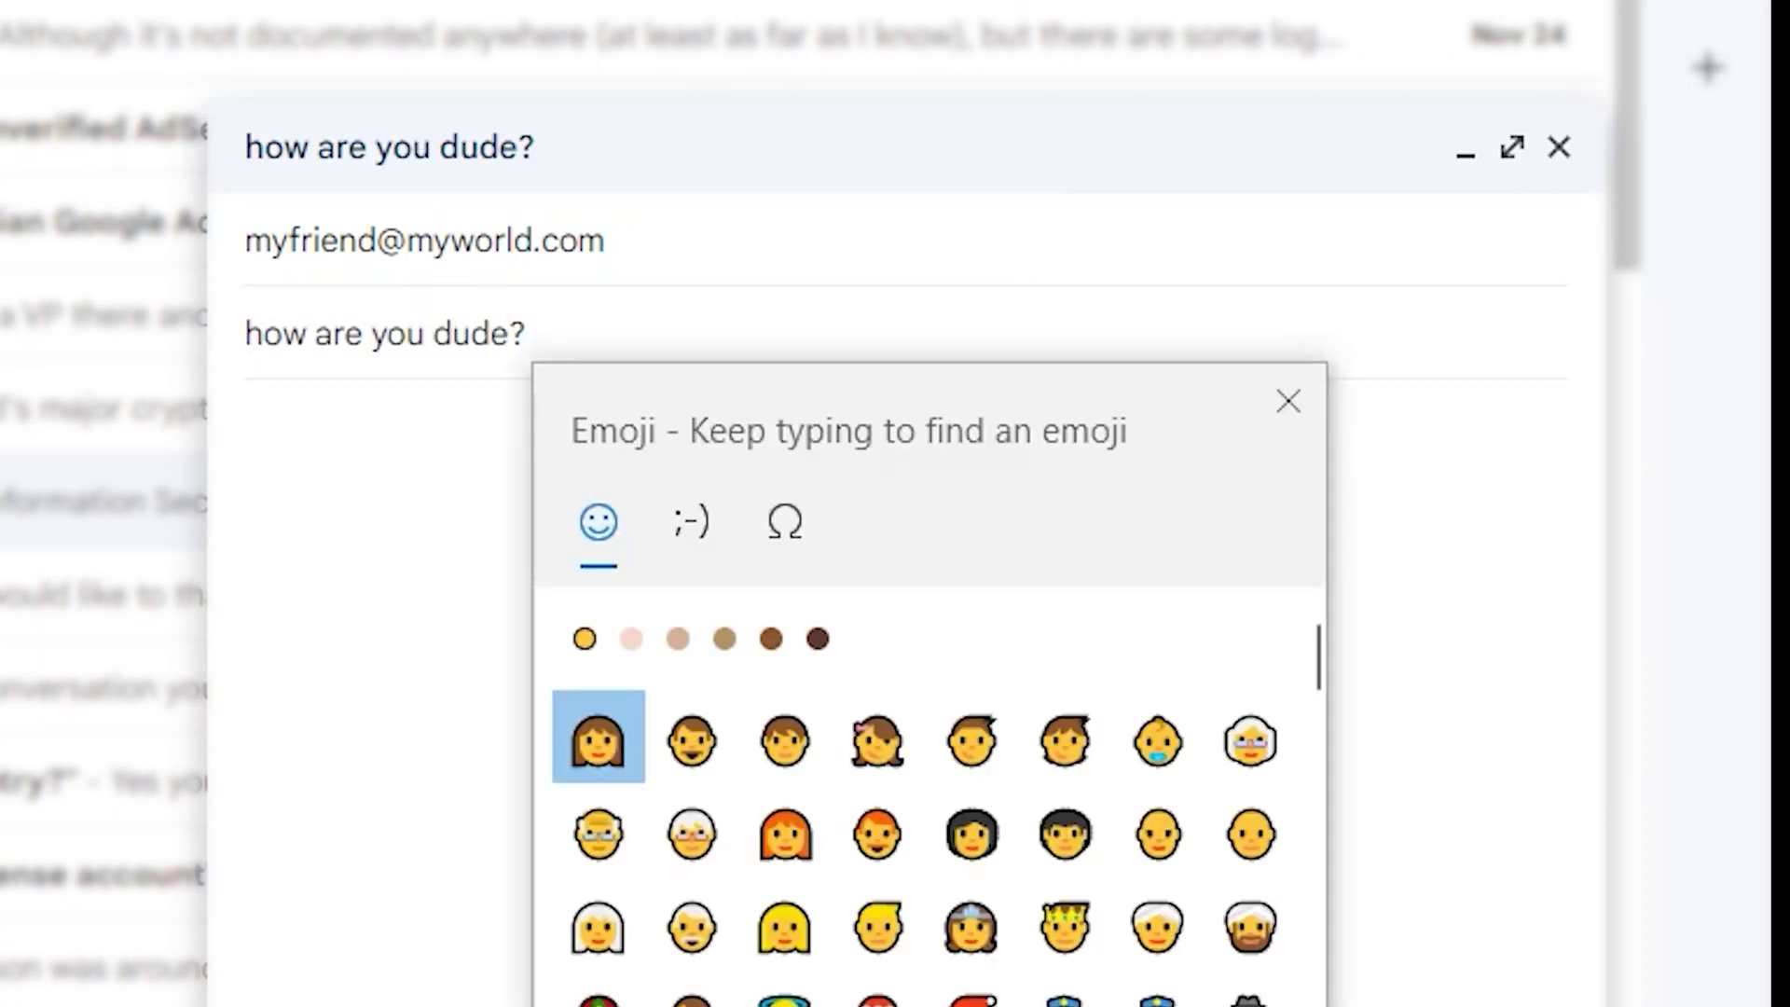
scroll(692, 746, "down", 3)
left_click(692, 746)
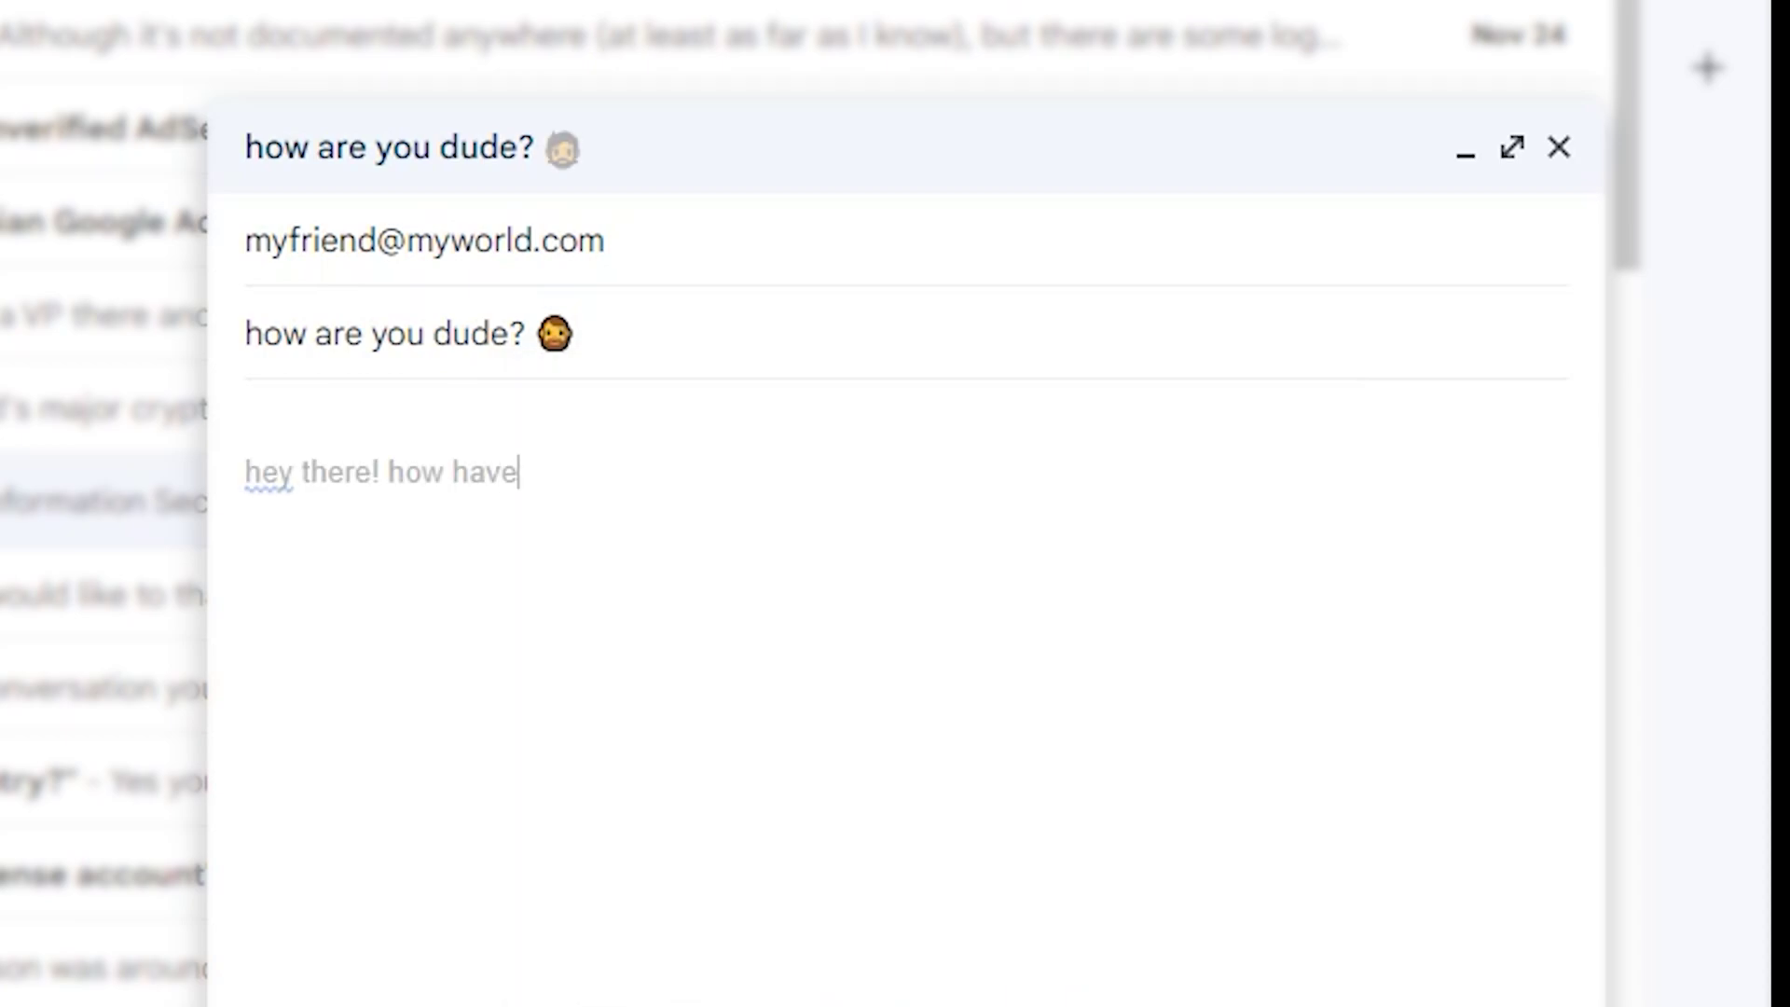
Step: Finish the body line 'hey there! how have you been?' with an emoji after it
type("you been?")
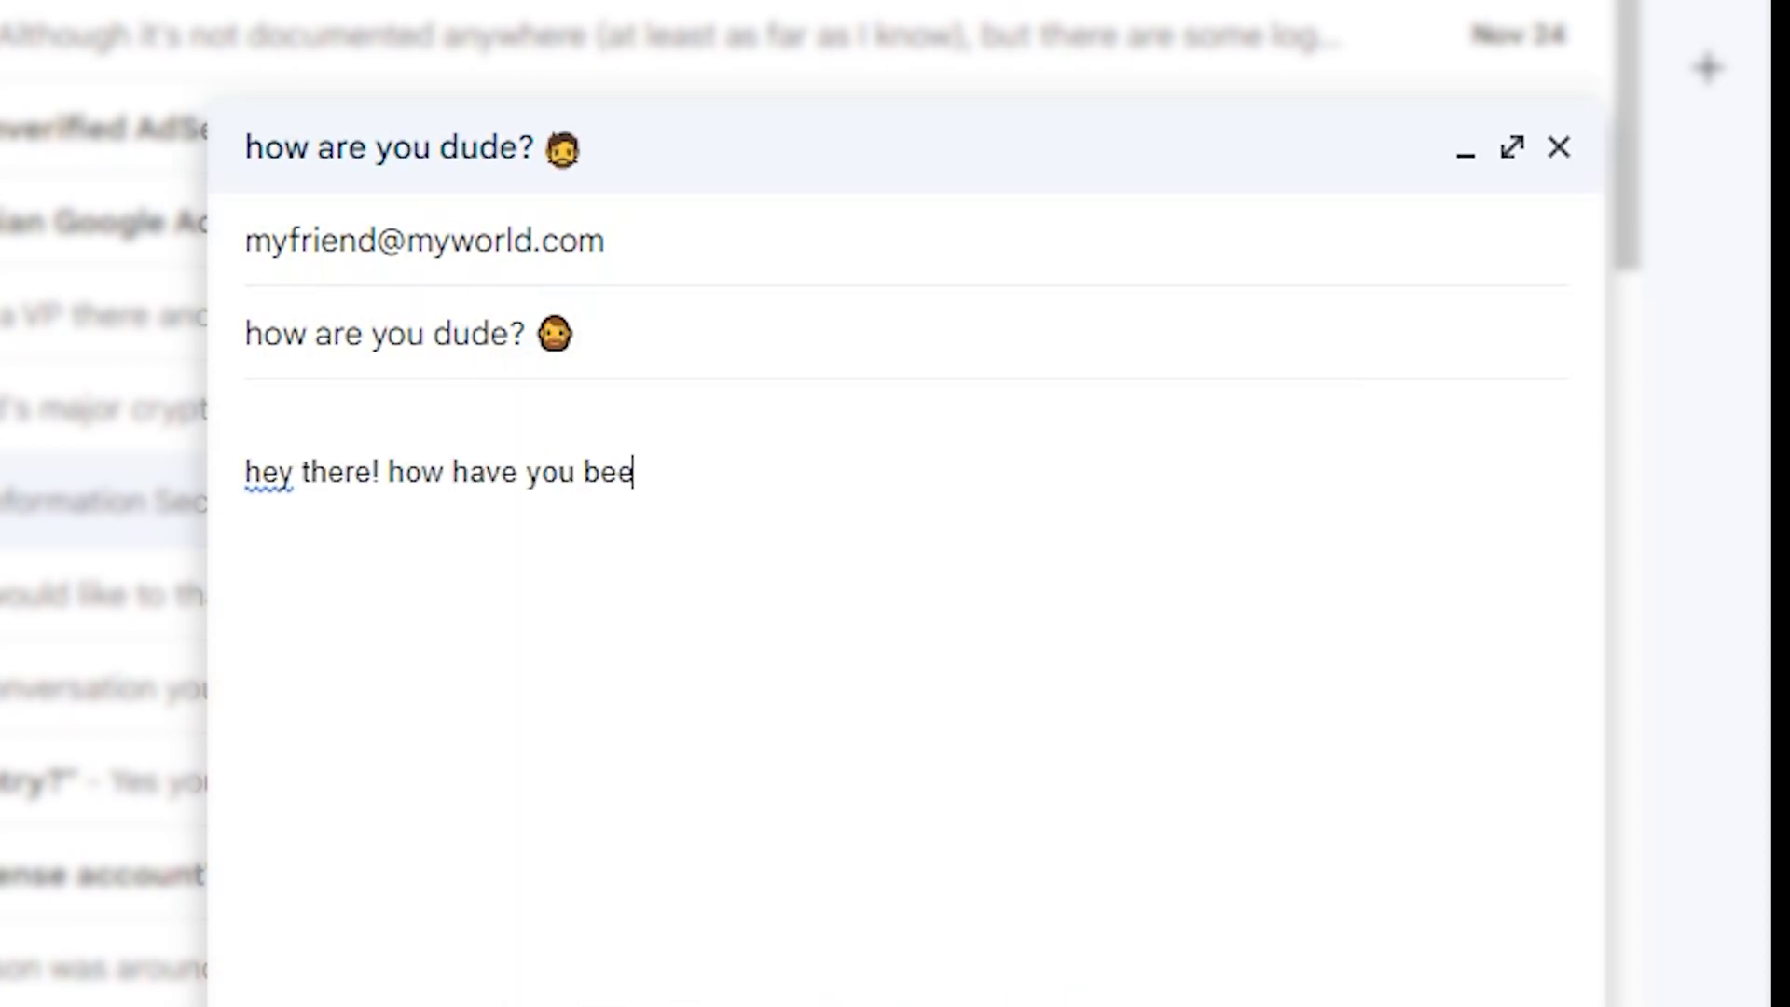
key("super+period")
left_click(1020, 967)
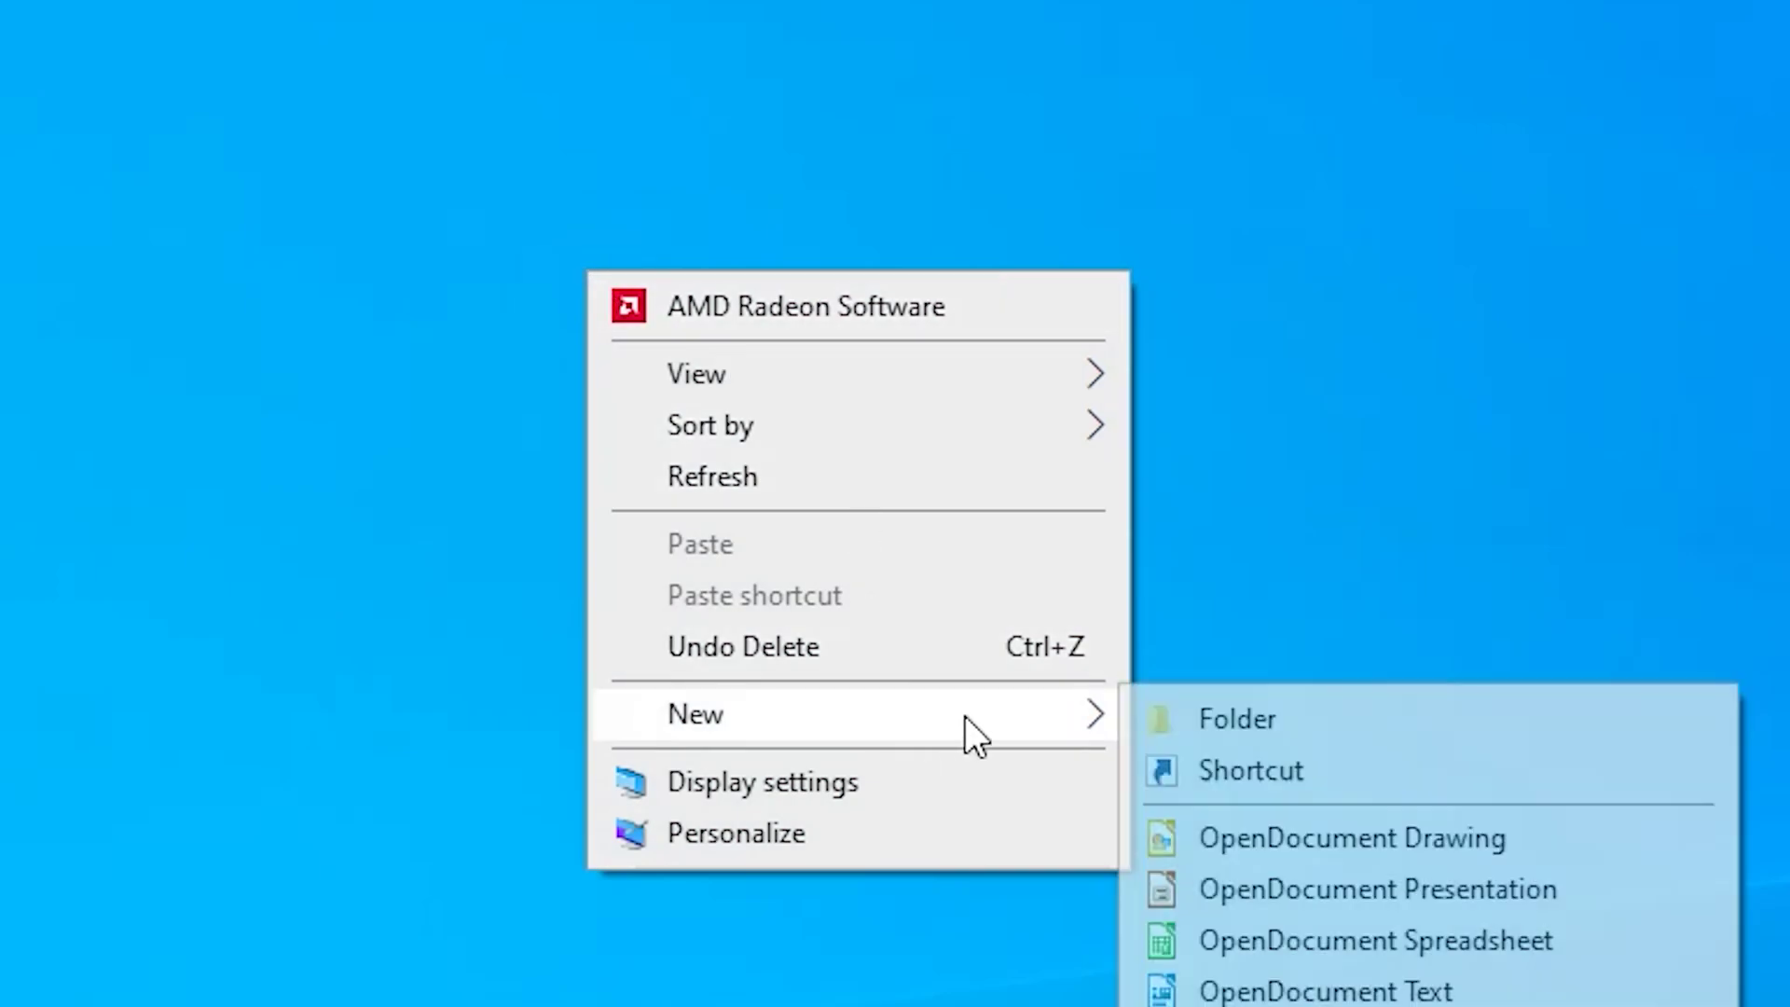
left_click(1251, 740)
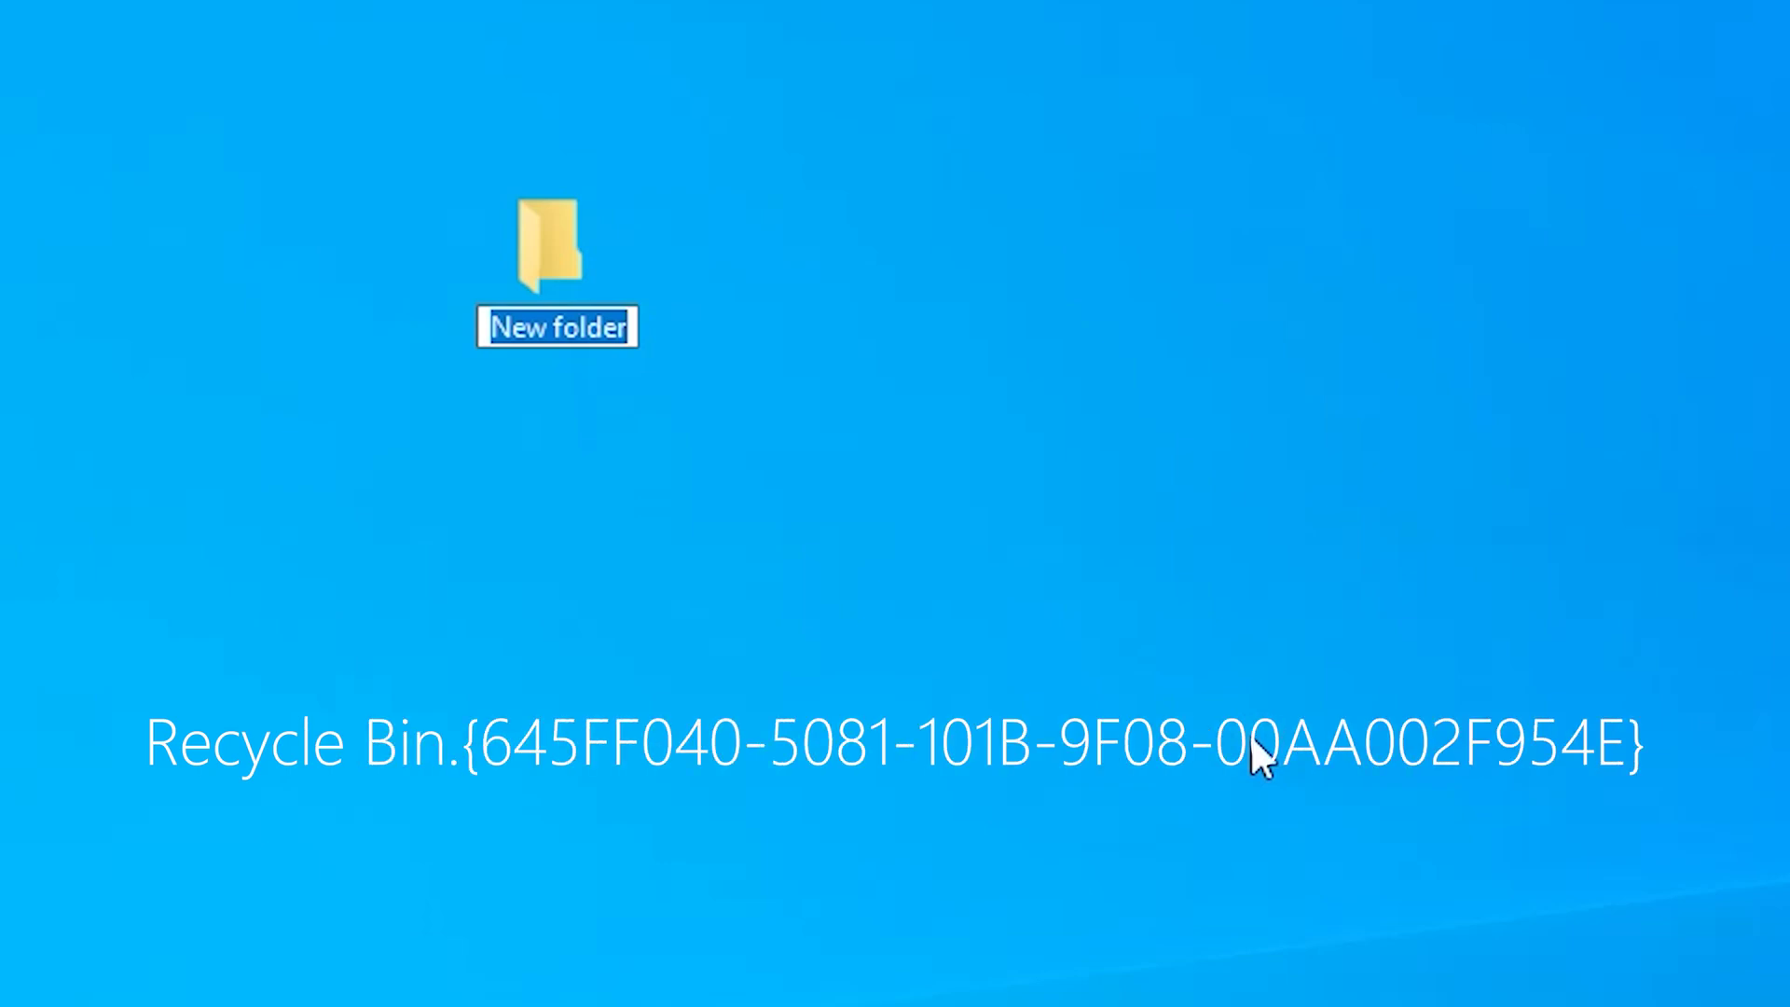
key("ctrl+v")
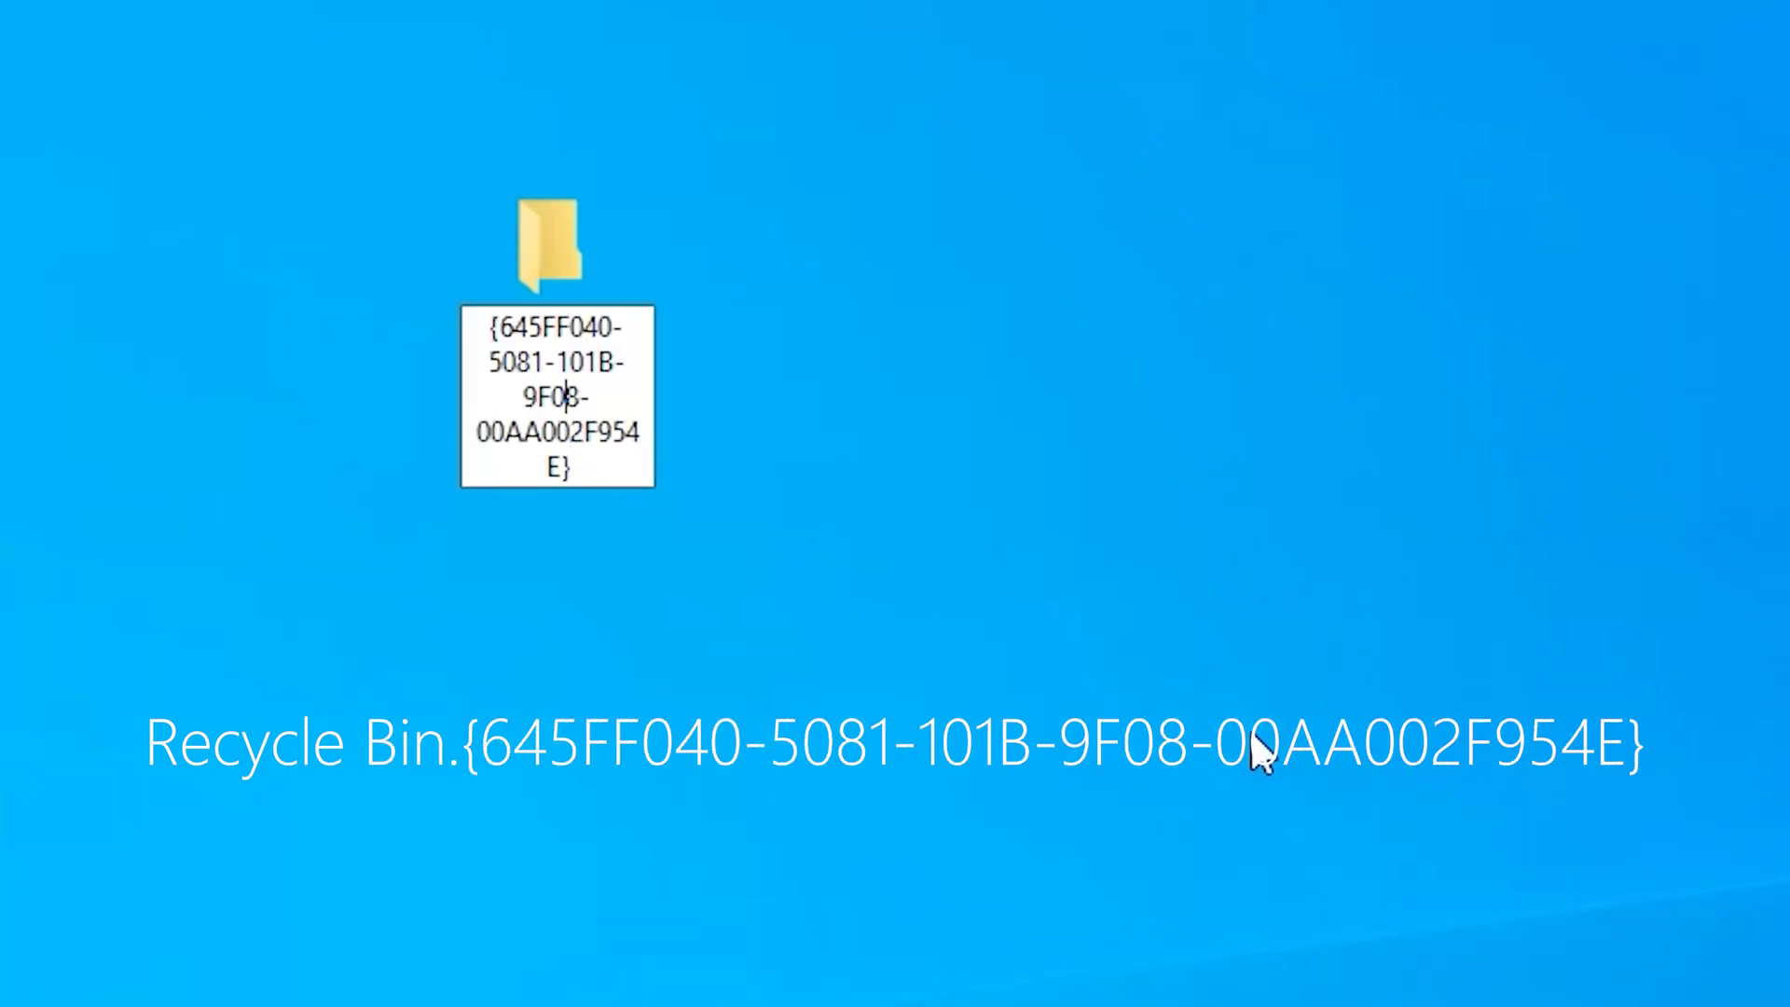
key("Home")
type("Recycle Bin.")
key("End")
key("Return")
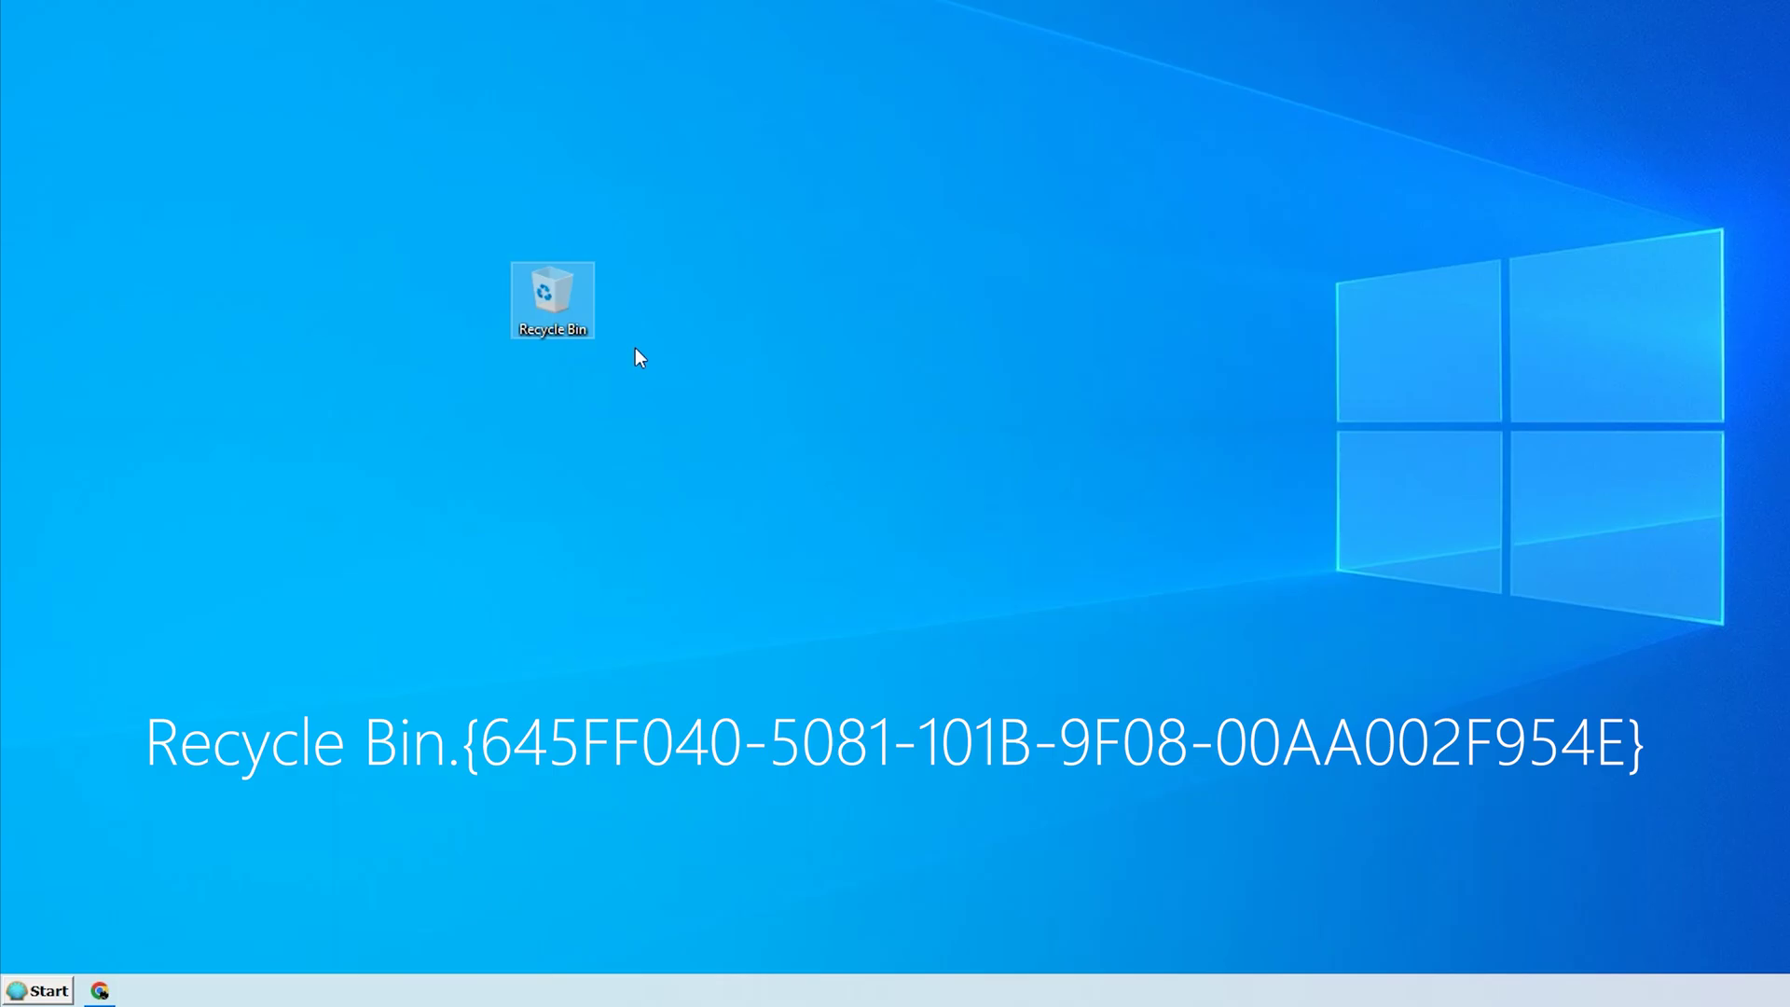
Step: Open the new Recycle Bin shortcut to confirm it works, then close it
double_click(565, 298)
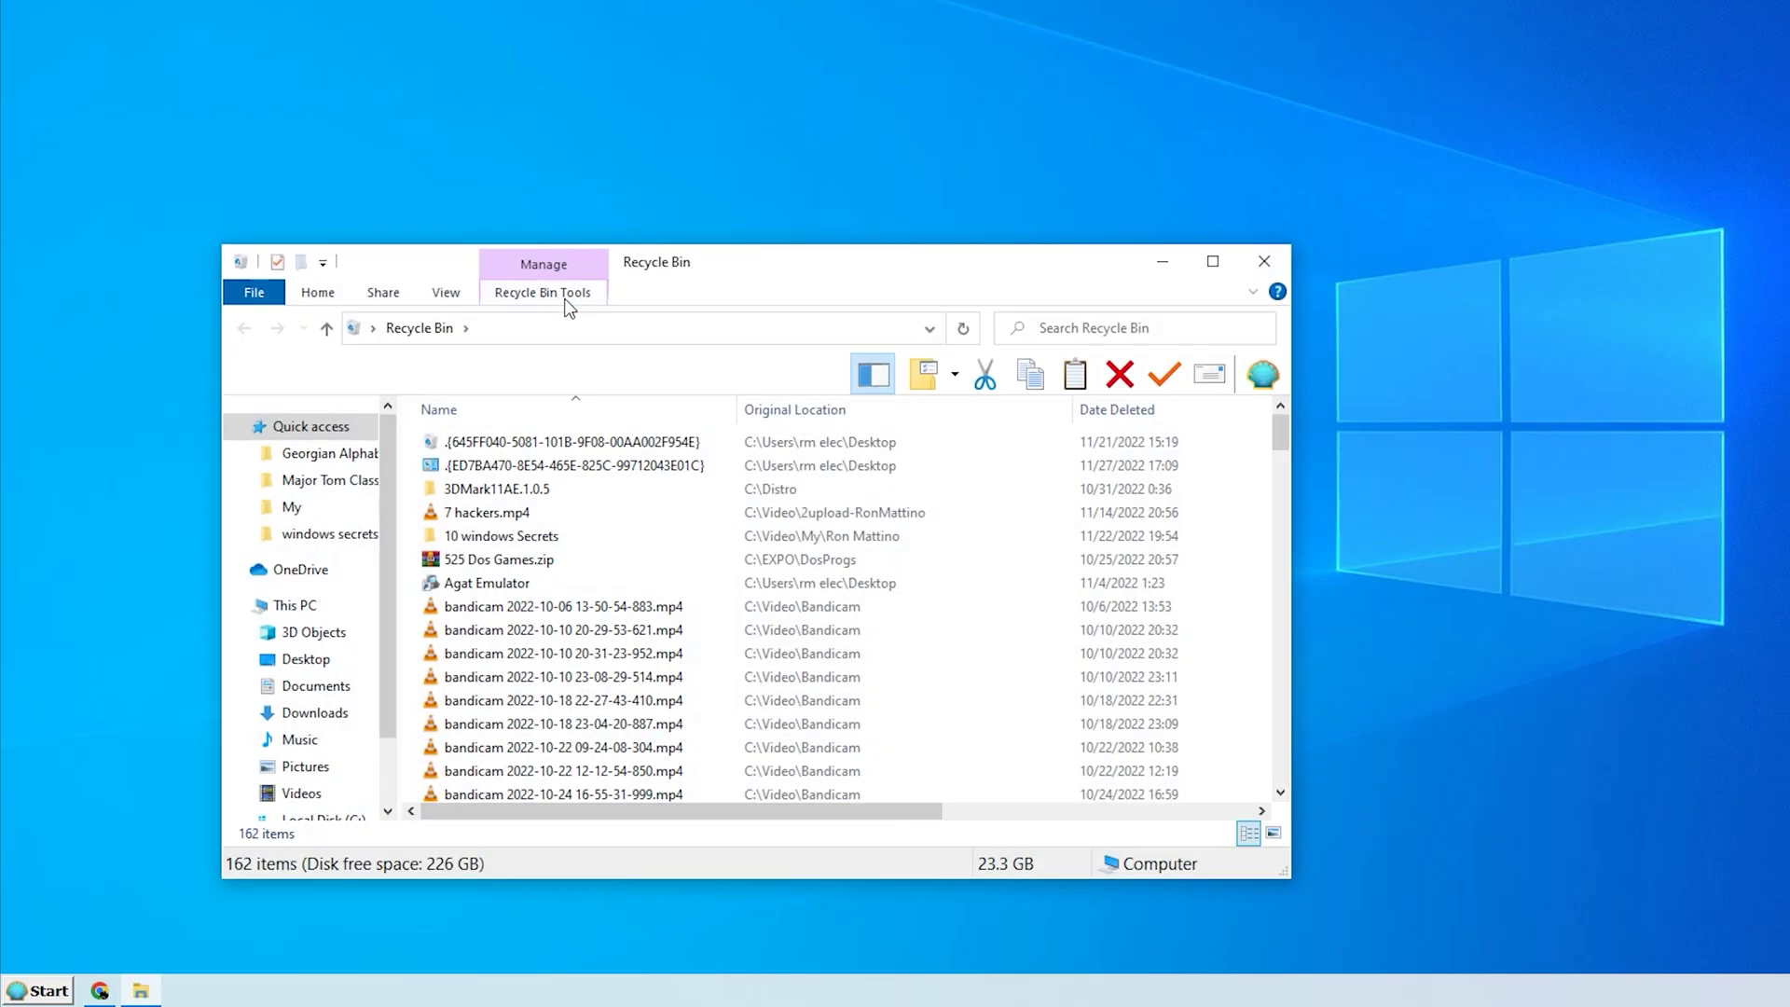
scroll(615, 511, "down", 5)
scroll(619, 513, "up", 5)
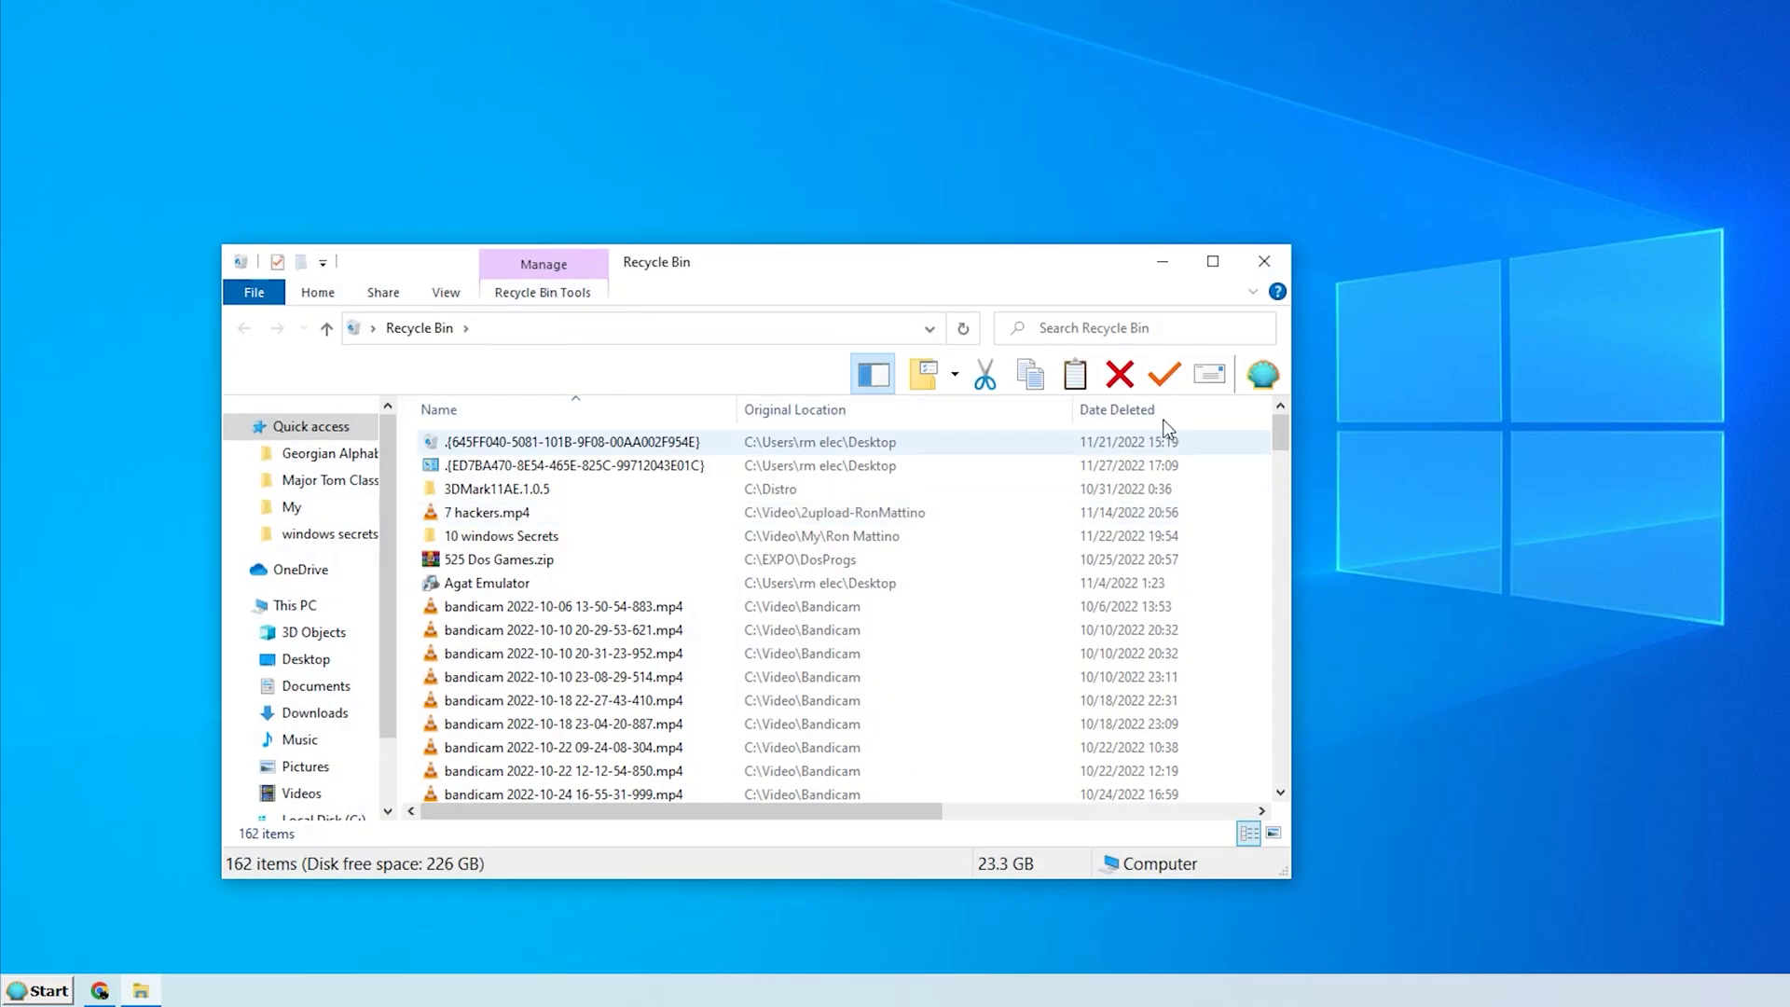
left_click(1259, 265)
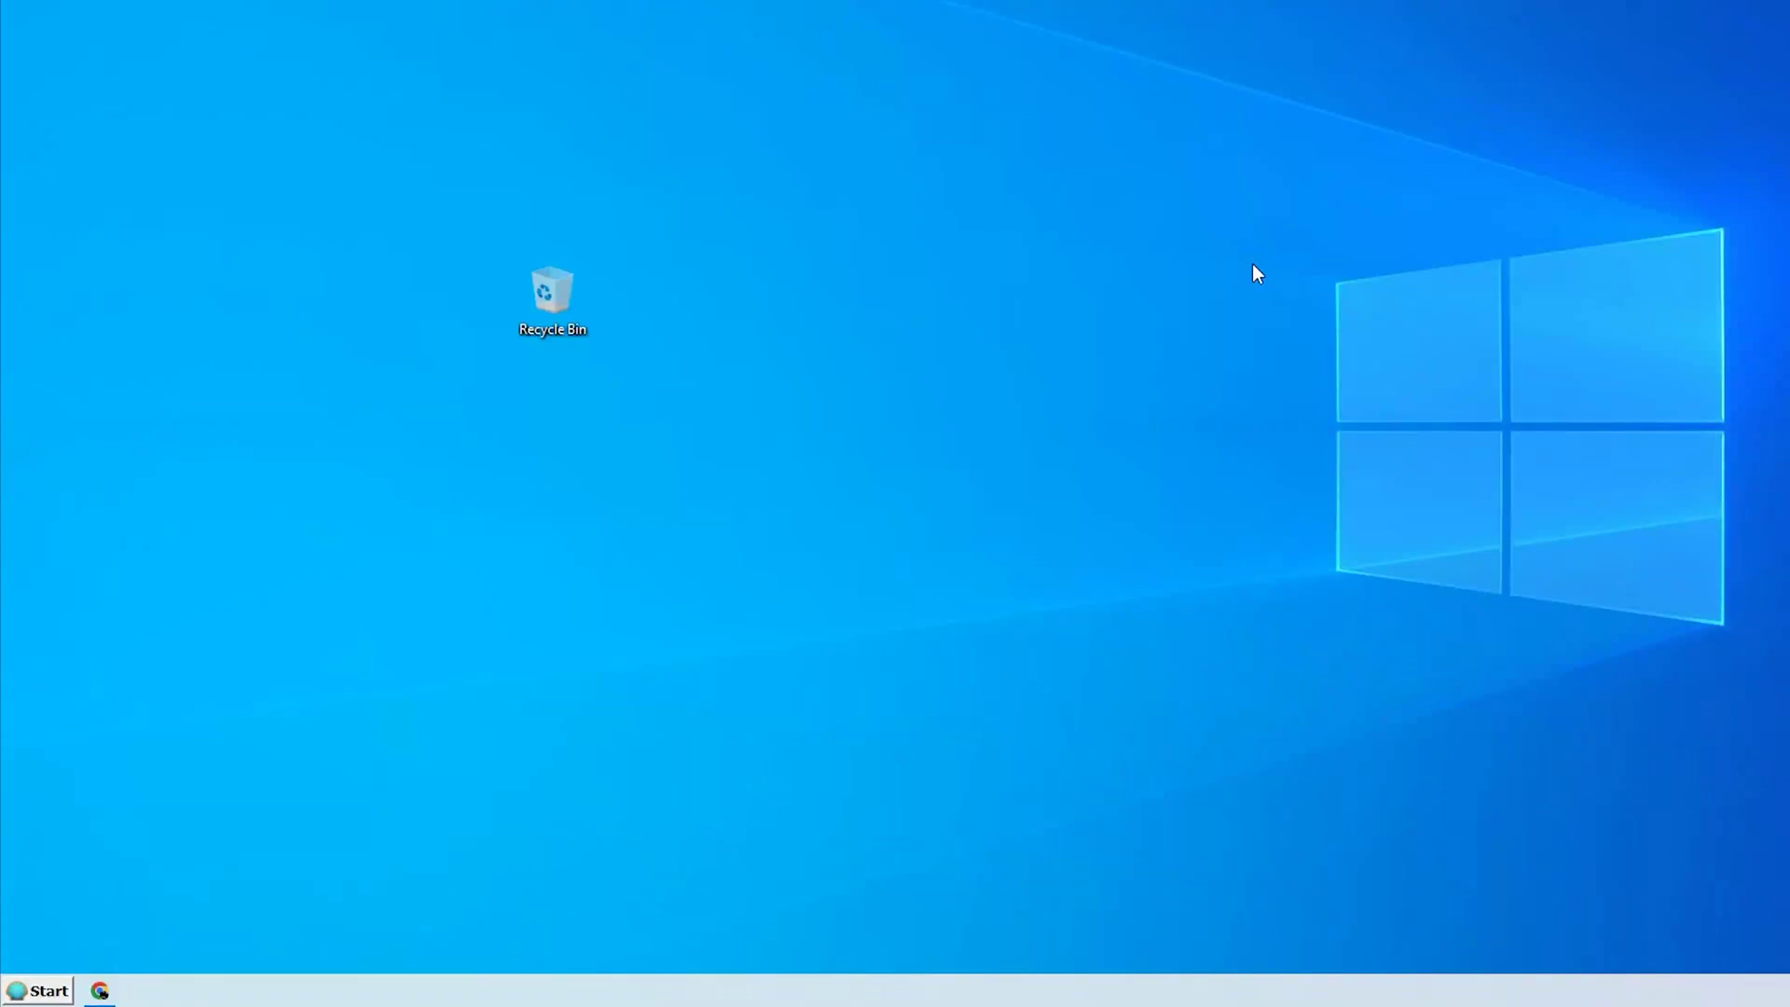
Step: Create a desktop folder named My Computer.{20D04FE0-3AEA-1069-A2D8-08002B30309D}
right_click(555, 422)
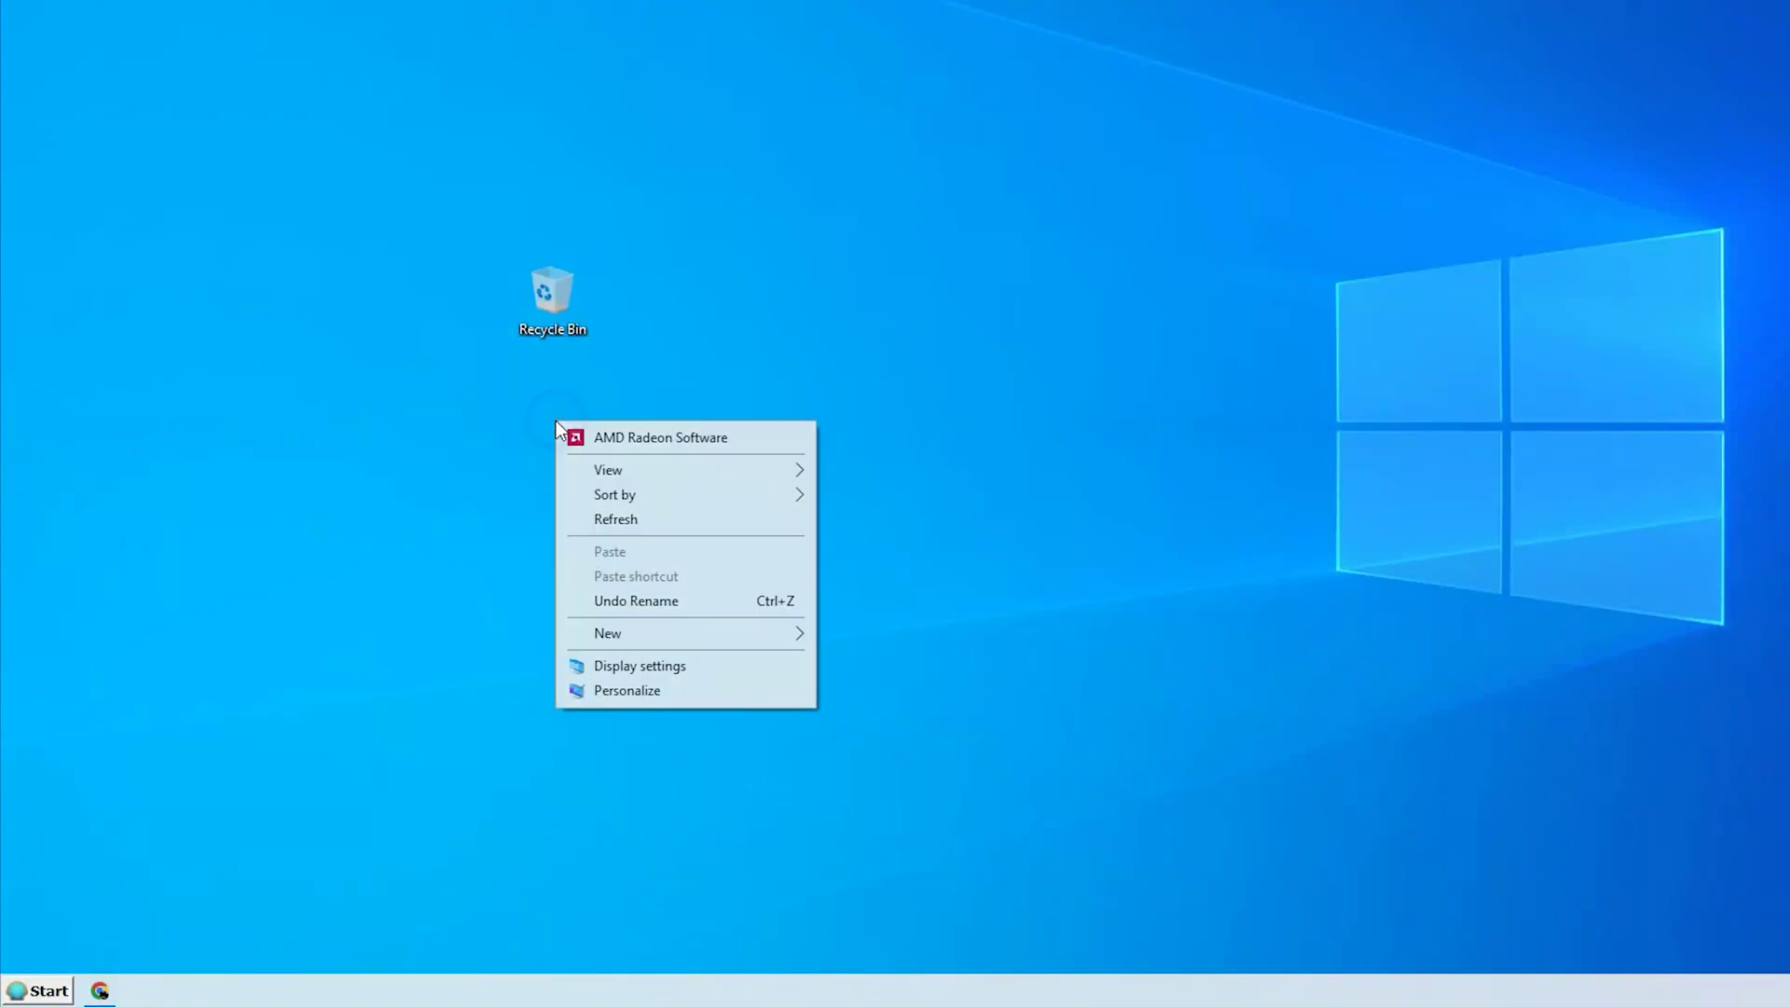
mouse_move(730, 633)
left_click(873, 632)
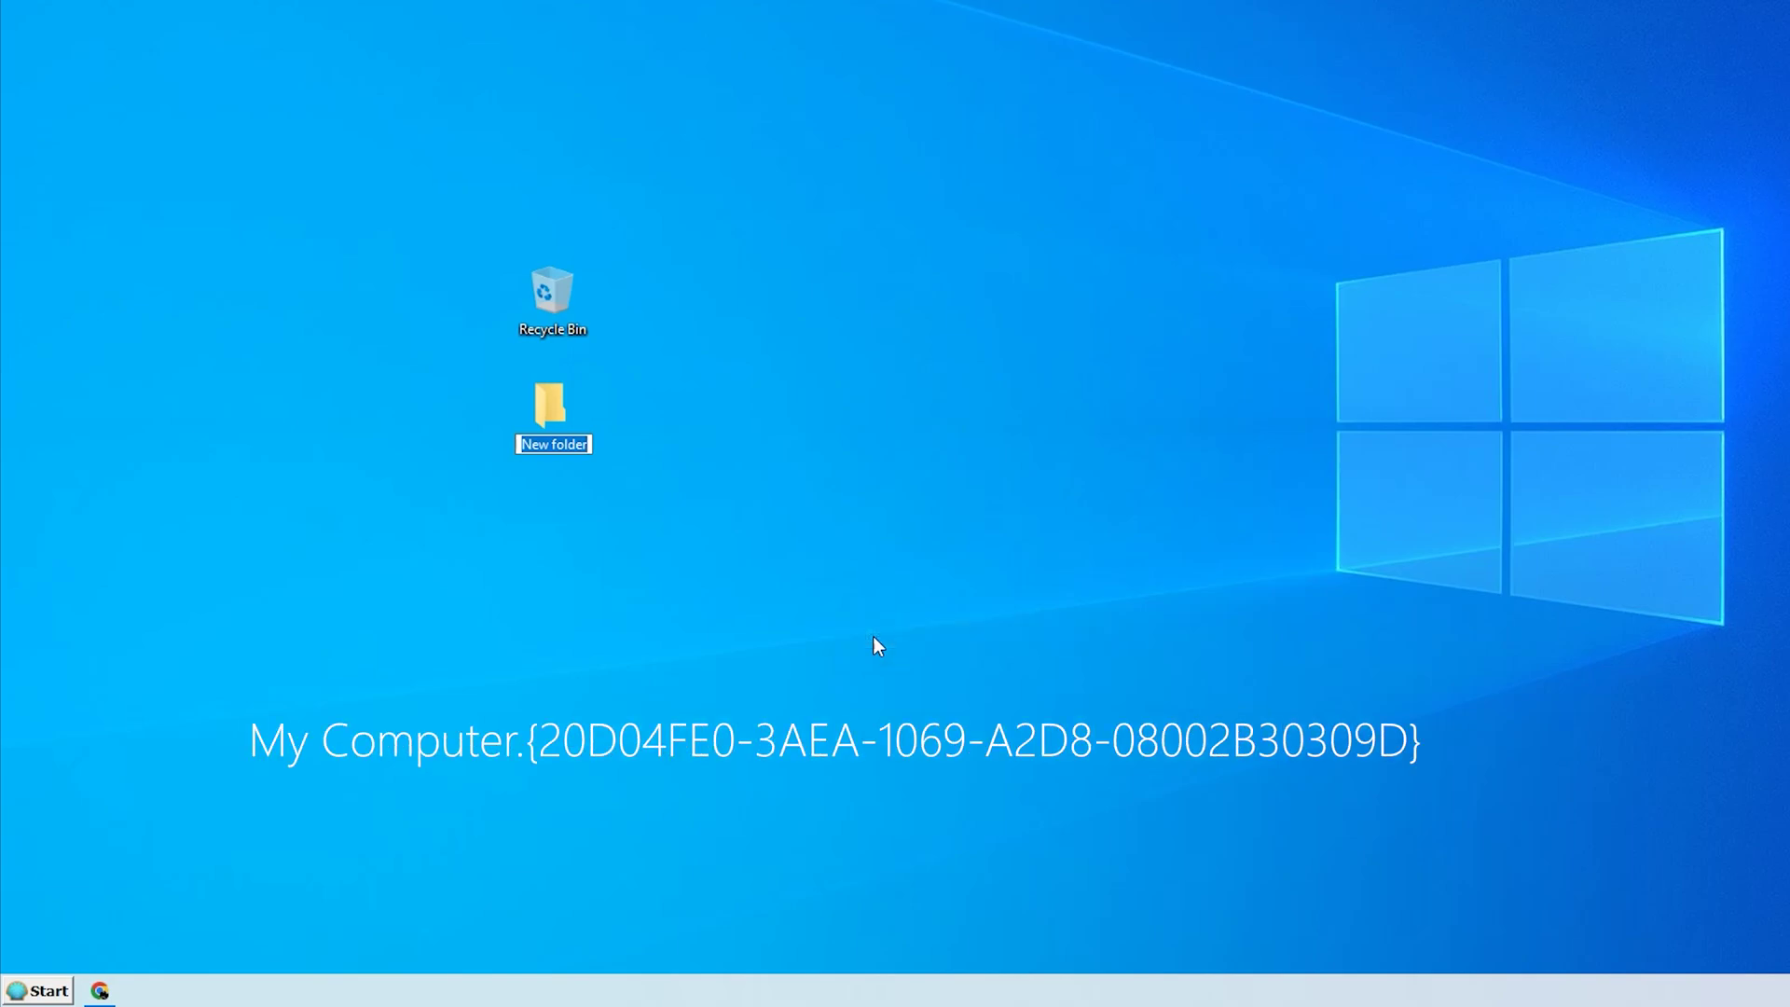
type("My Computer.{20D04FE0-3AEA-1069-A2D8-08002B30309D}")
key("Home")
type("My")
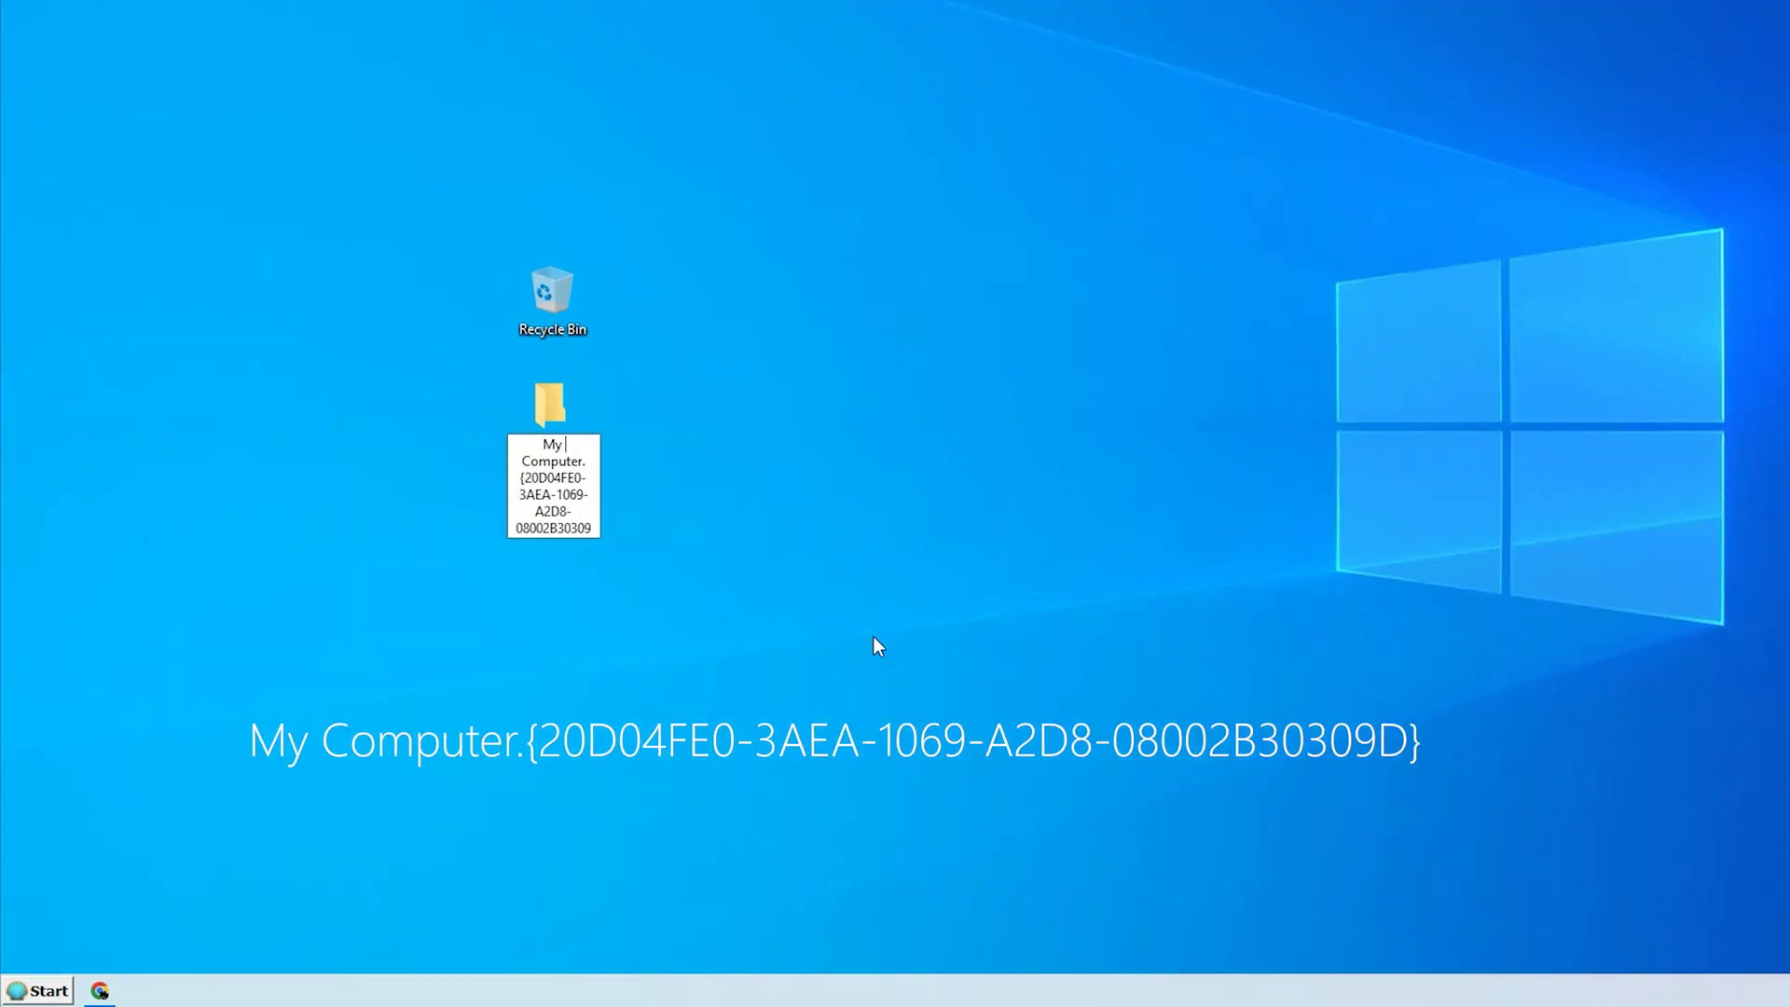
key("Return")
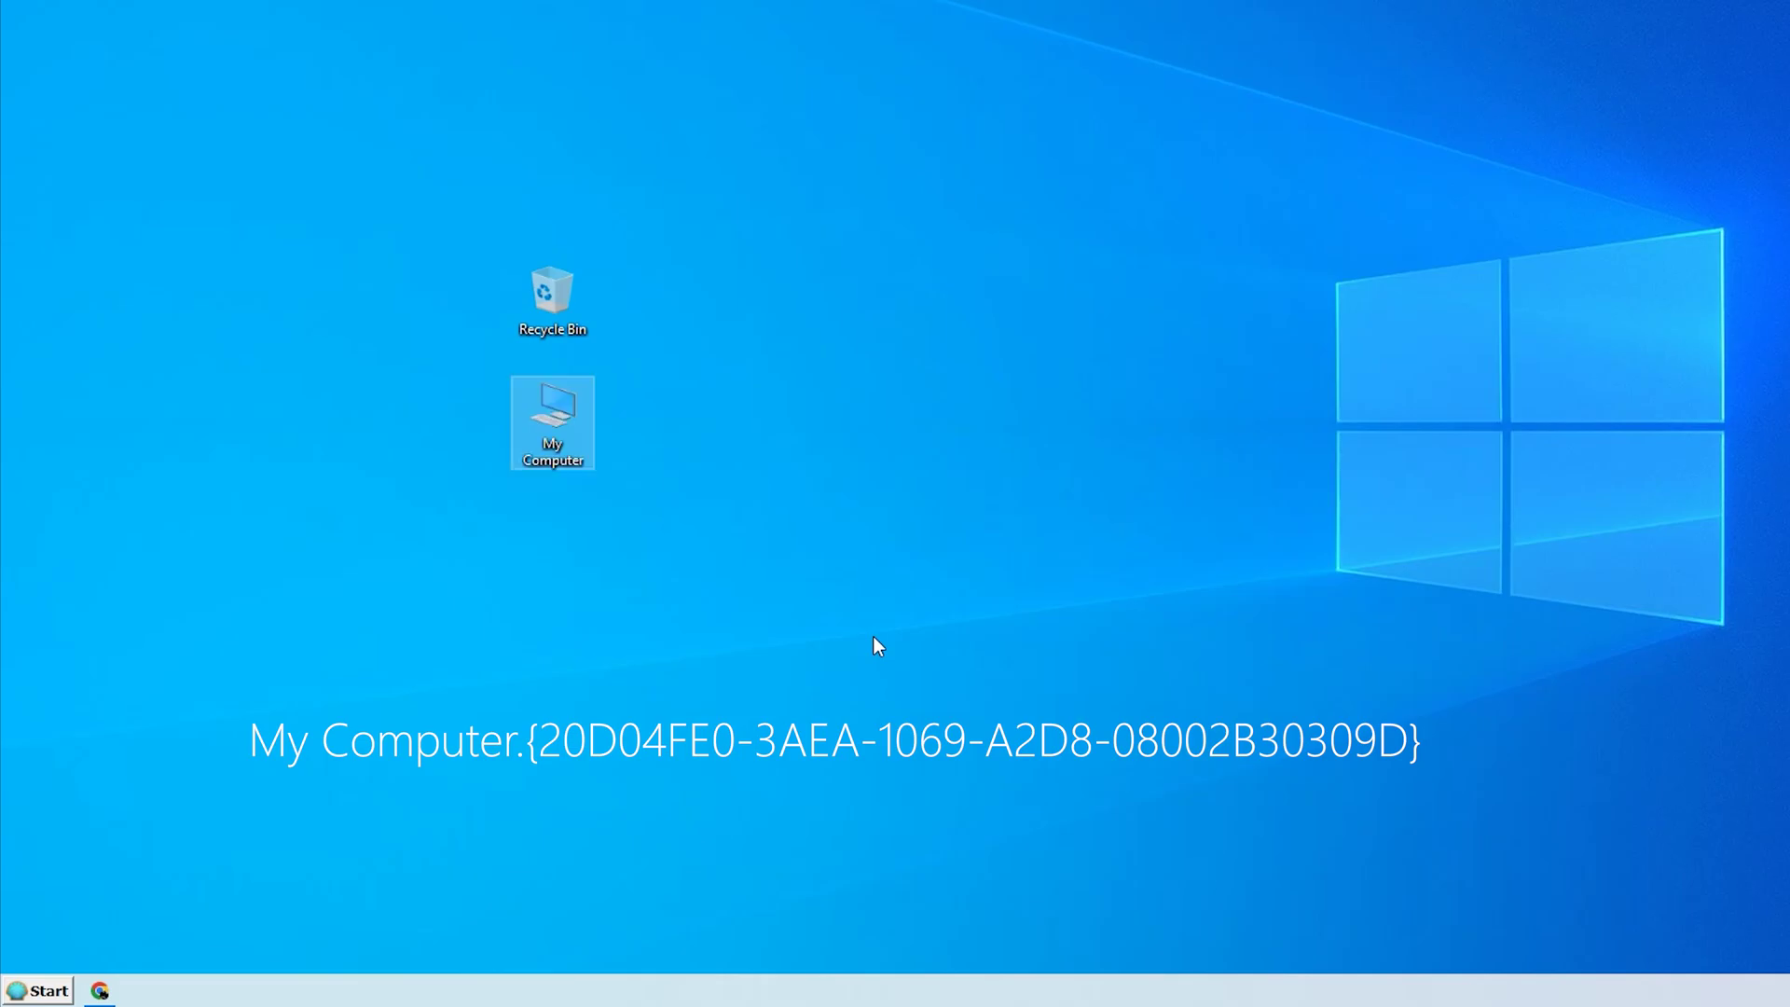
Step: Open the new My Computer shortcut to confirm it works, then close it
double_click(555, 410)
scroll(311, 594, "down", 1)
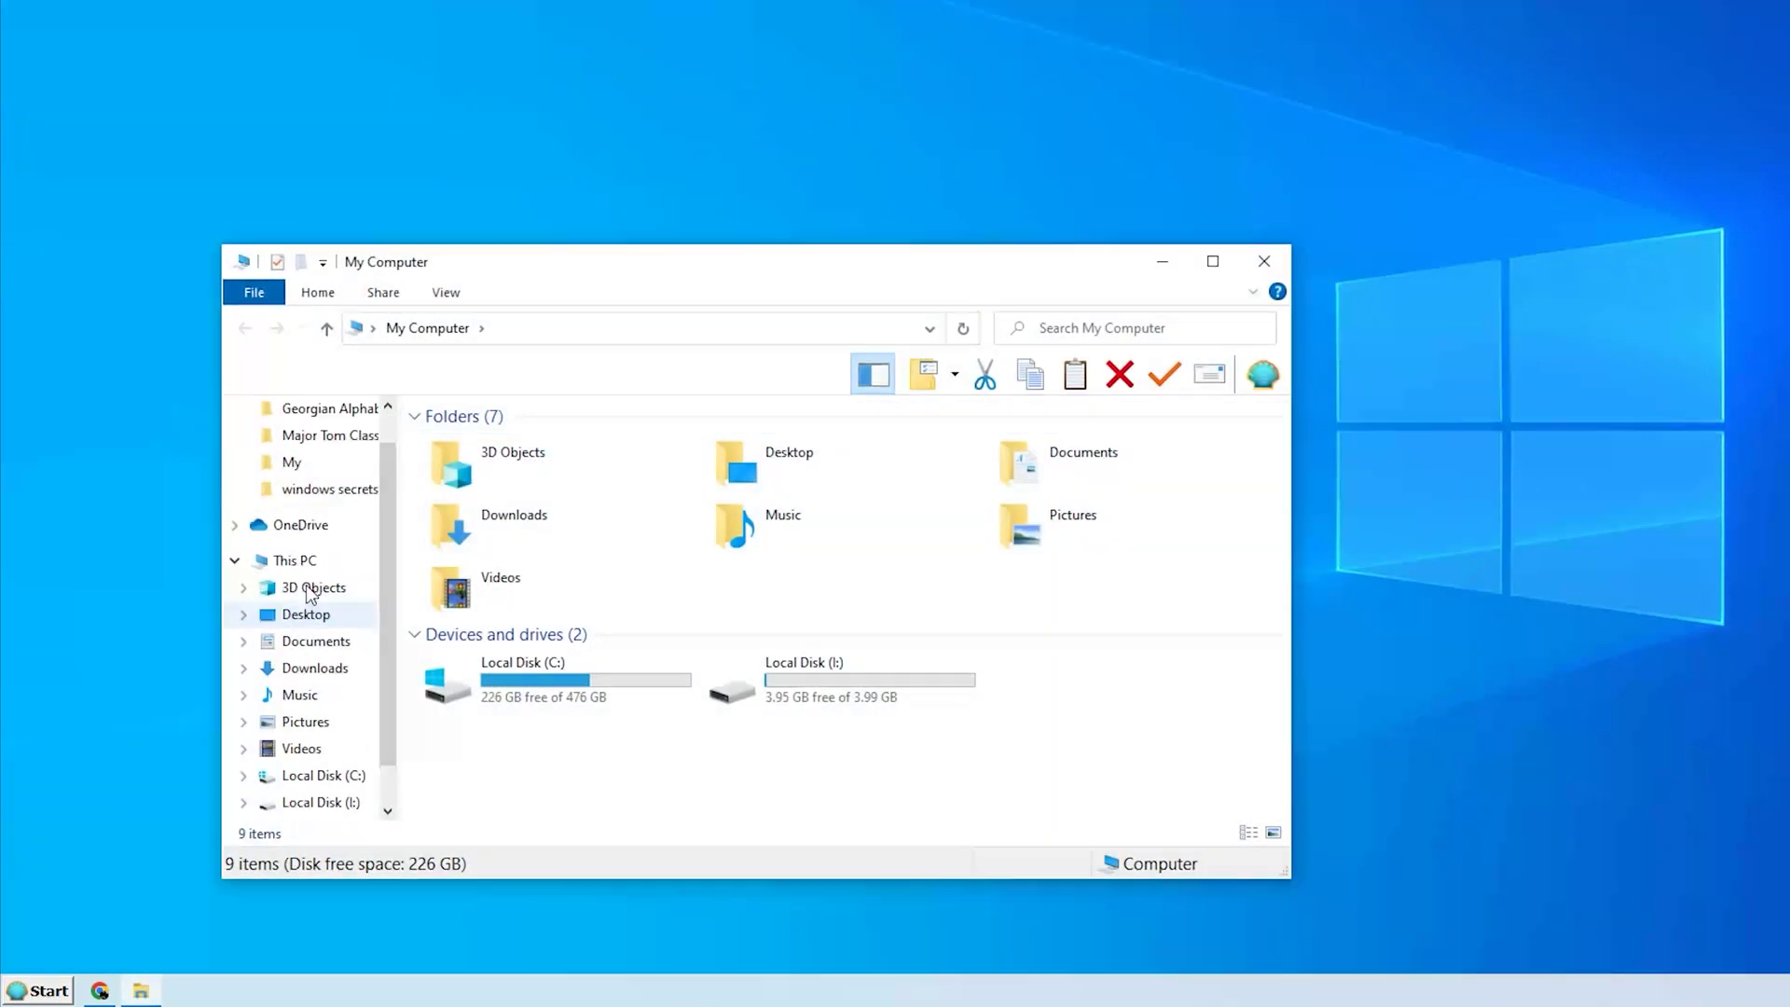
scroll(310, 594, "up", 1)
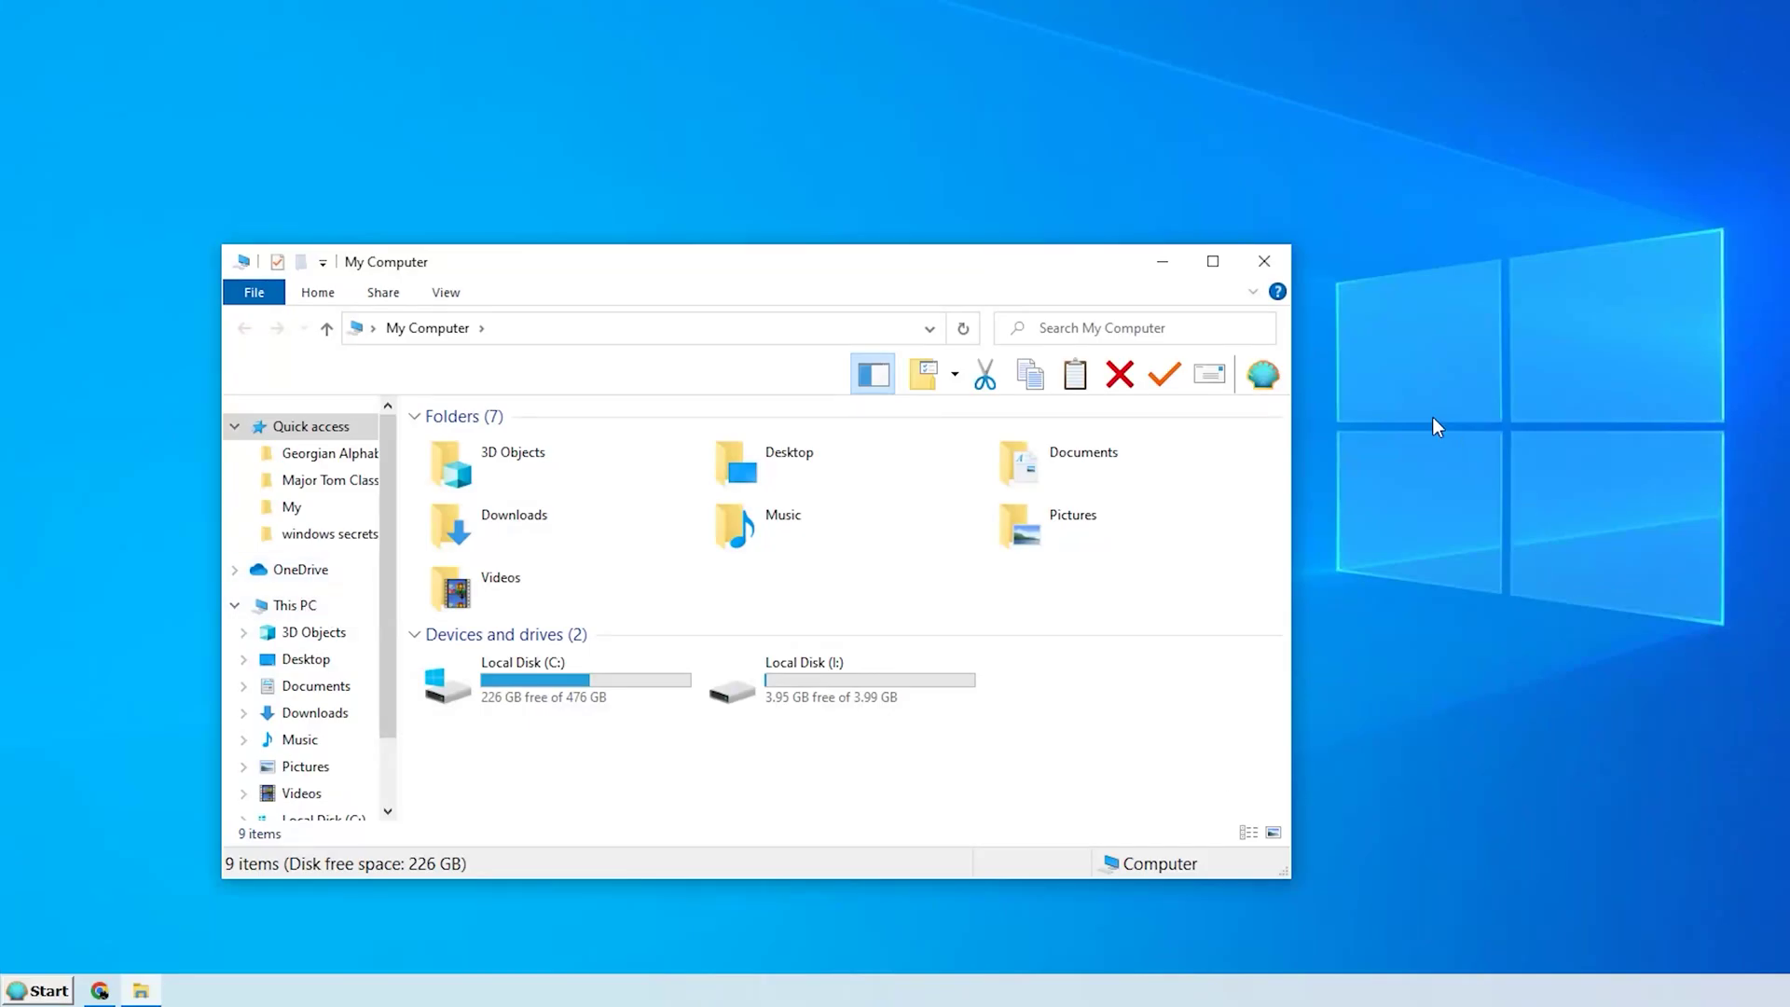
left_click(1272, 269)
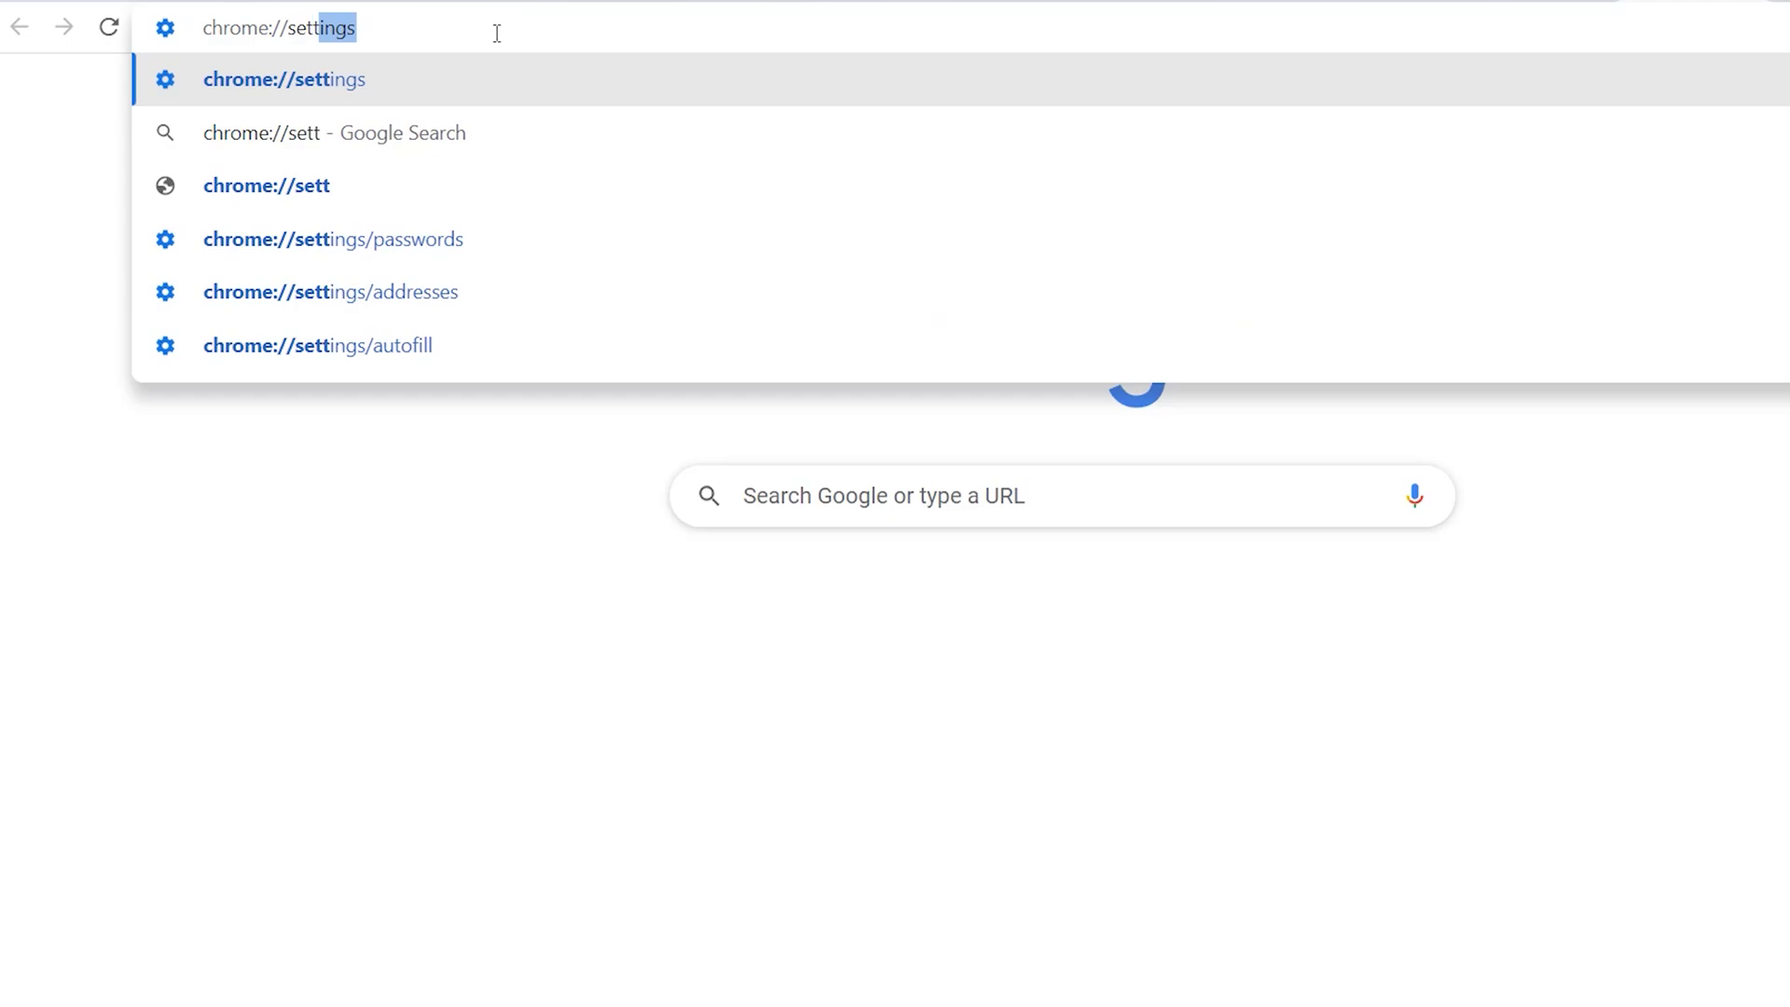
Step: Load chrome://settings/passwords and reveal a login.aliexpress.com password, entering the Windows password
type("/passwords")
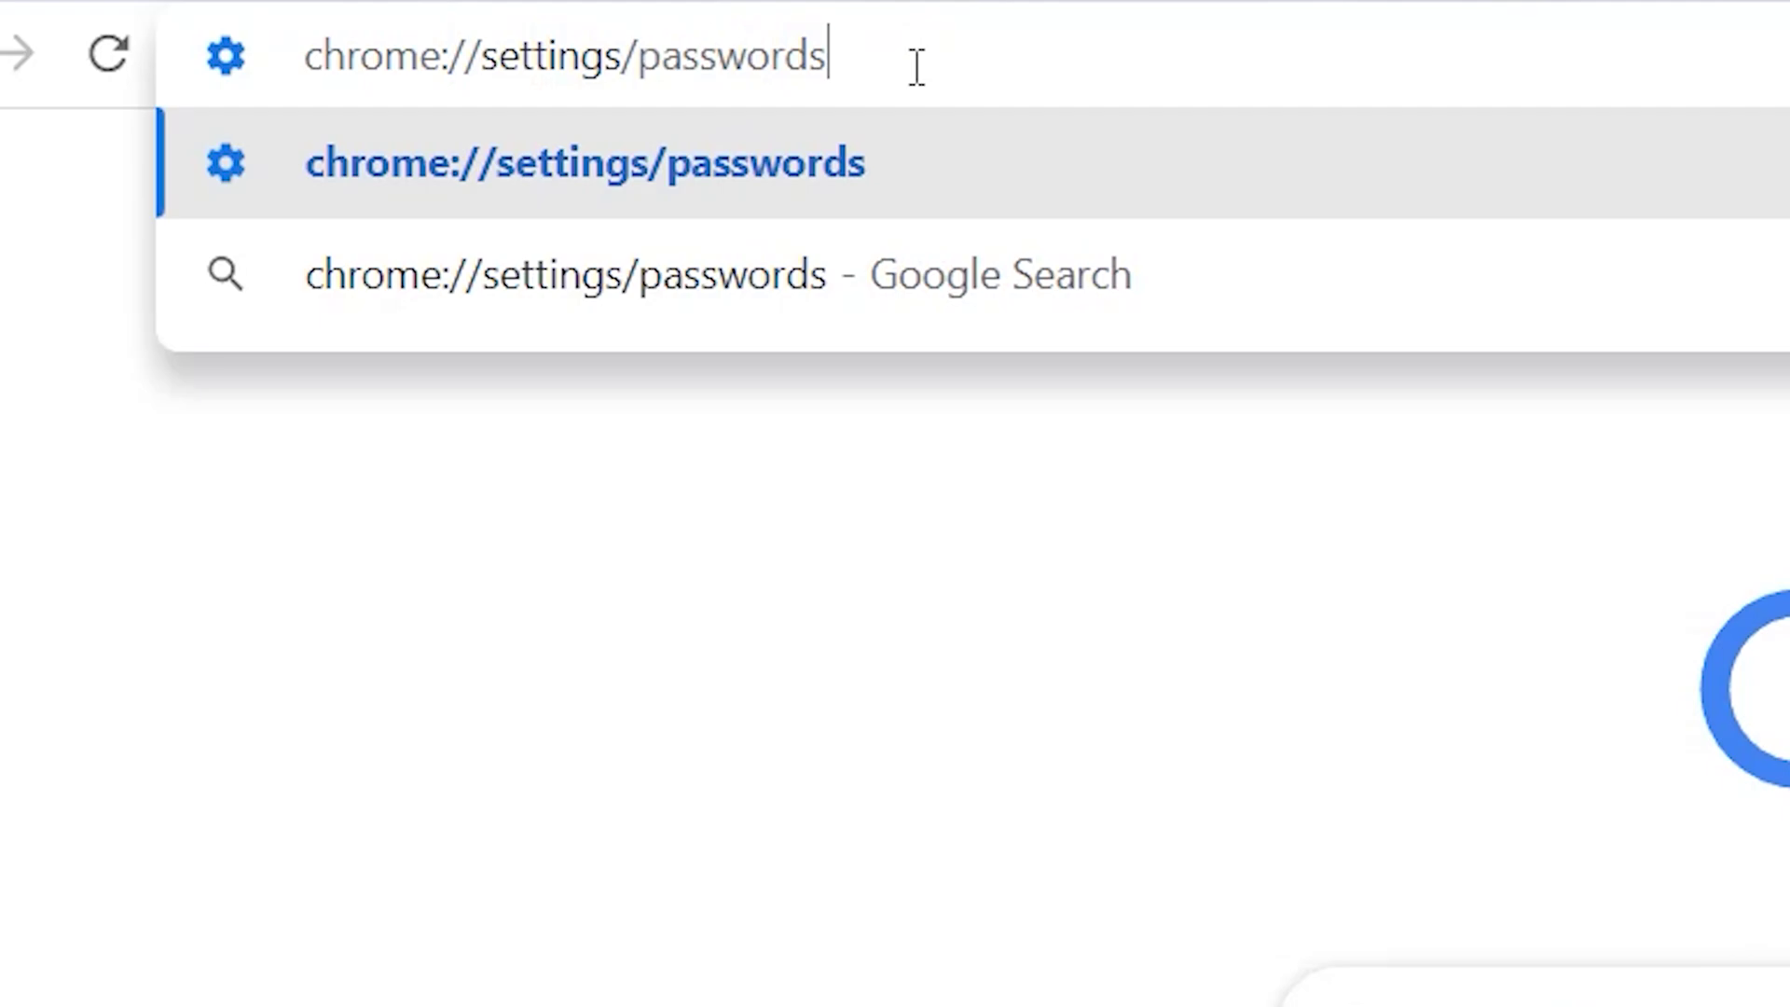
key("Return")
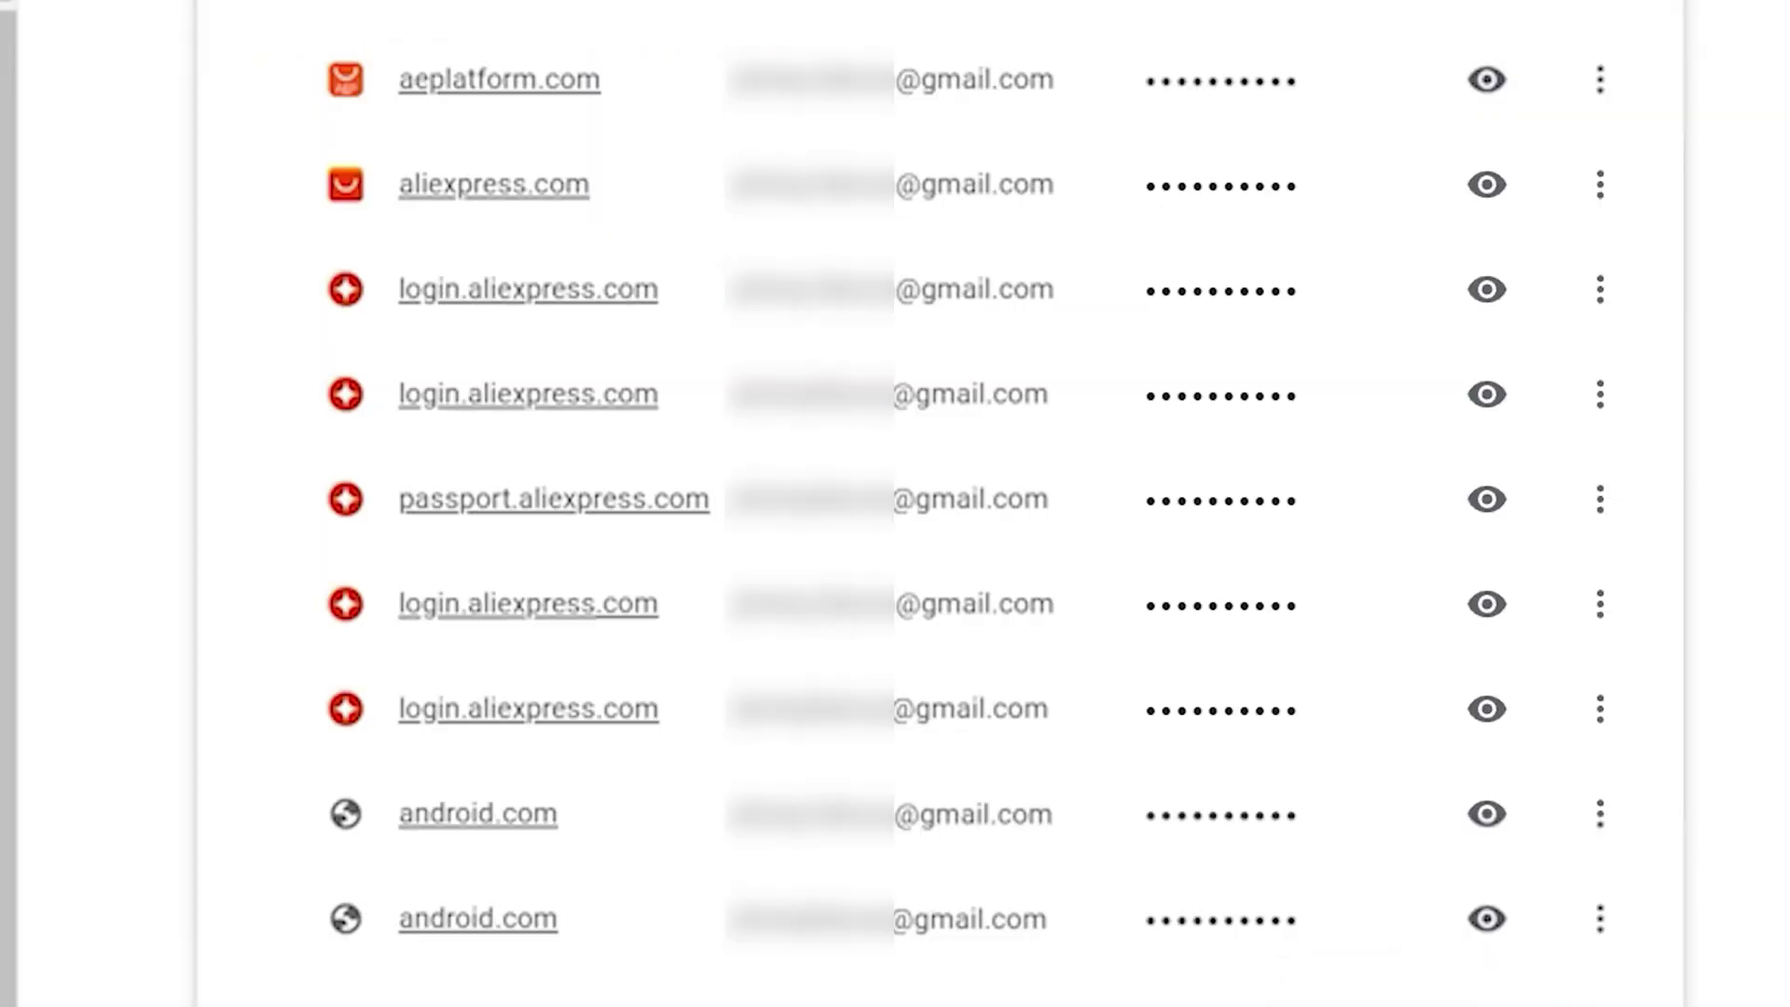
left_click(1486, 397)
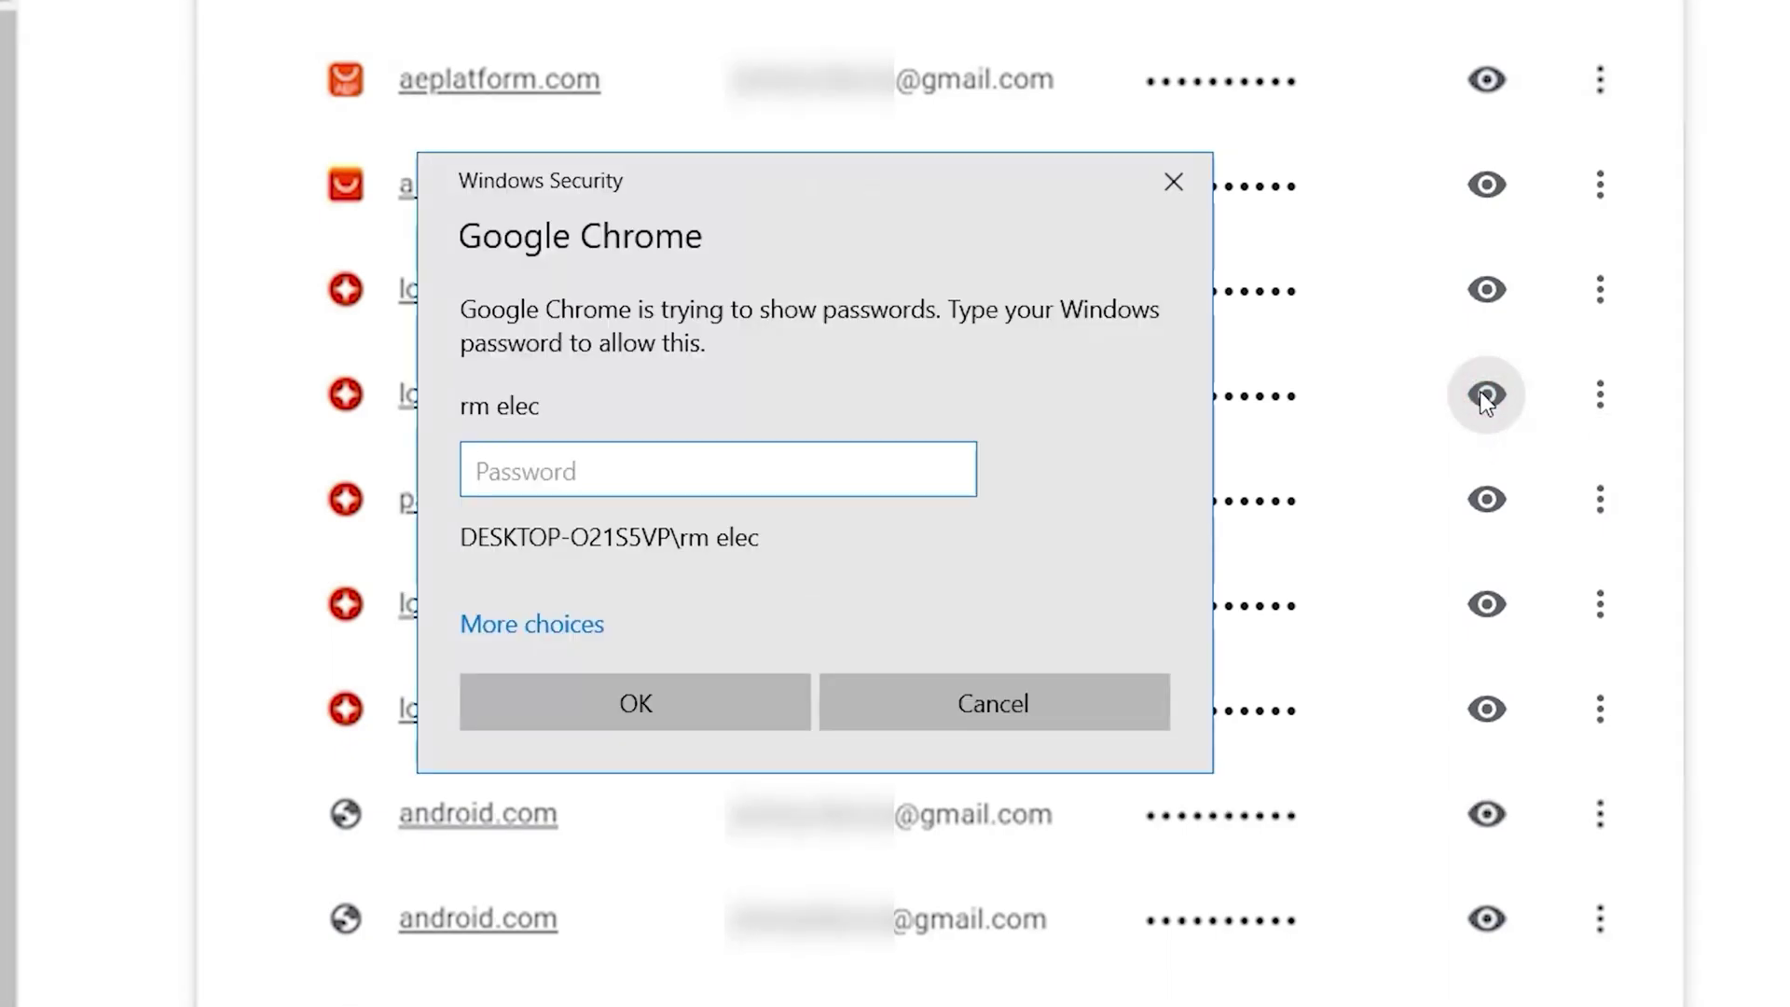
type("••••••••••••")
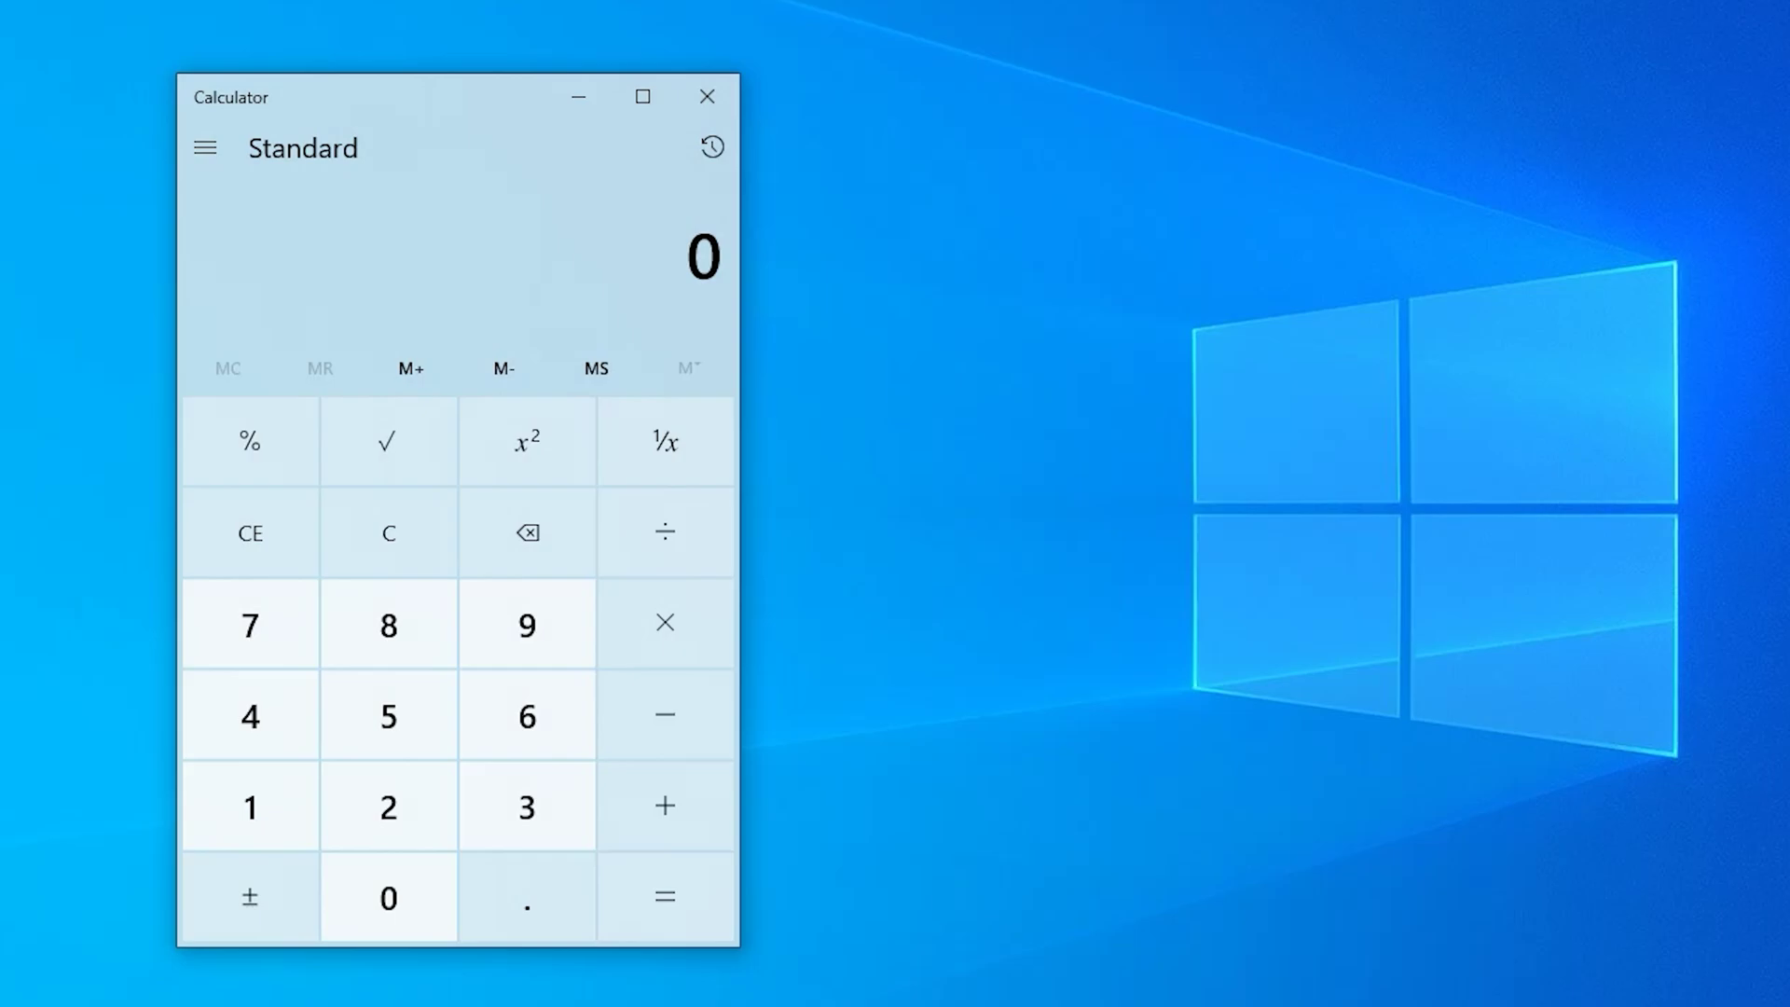
Step: Switch Calculator to Date Calculation and set the From date to February 14, 1979
left_click(209, 166)
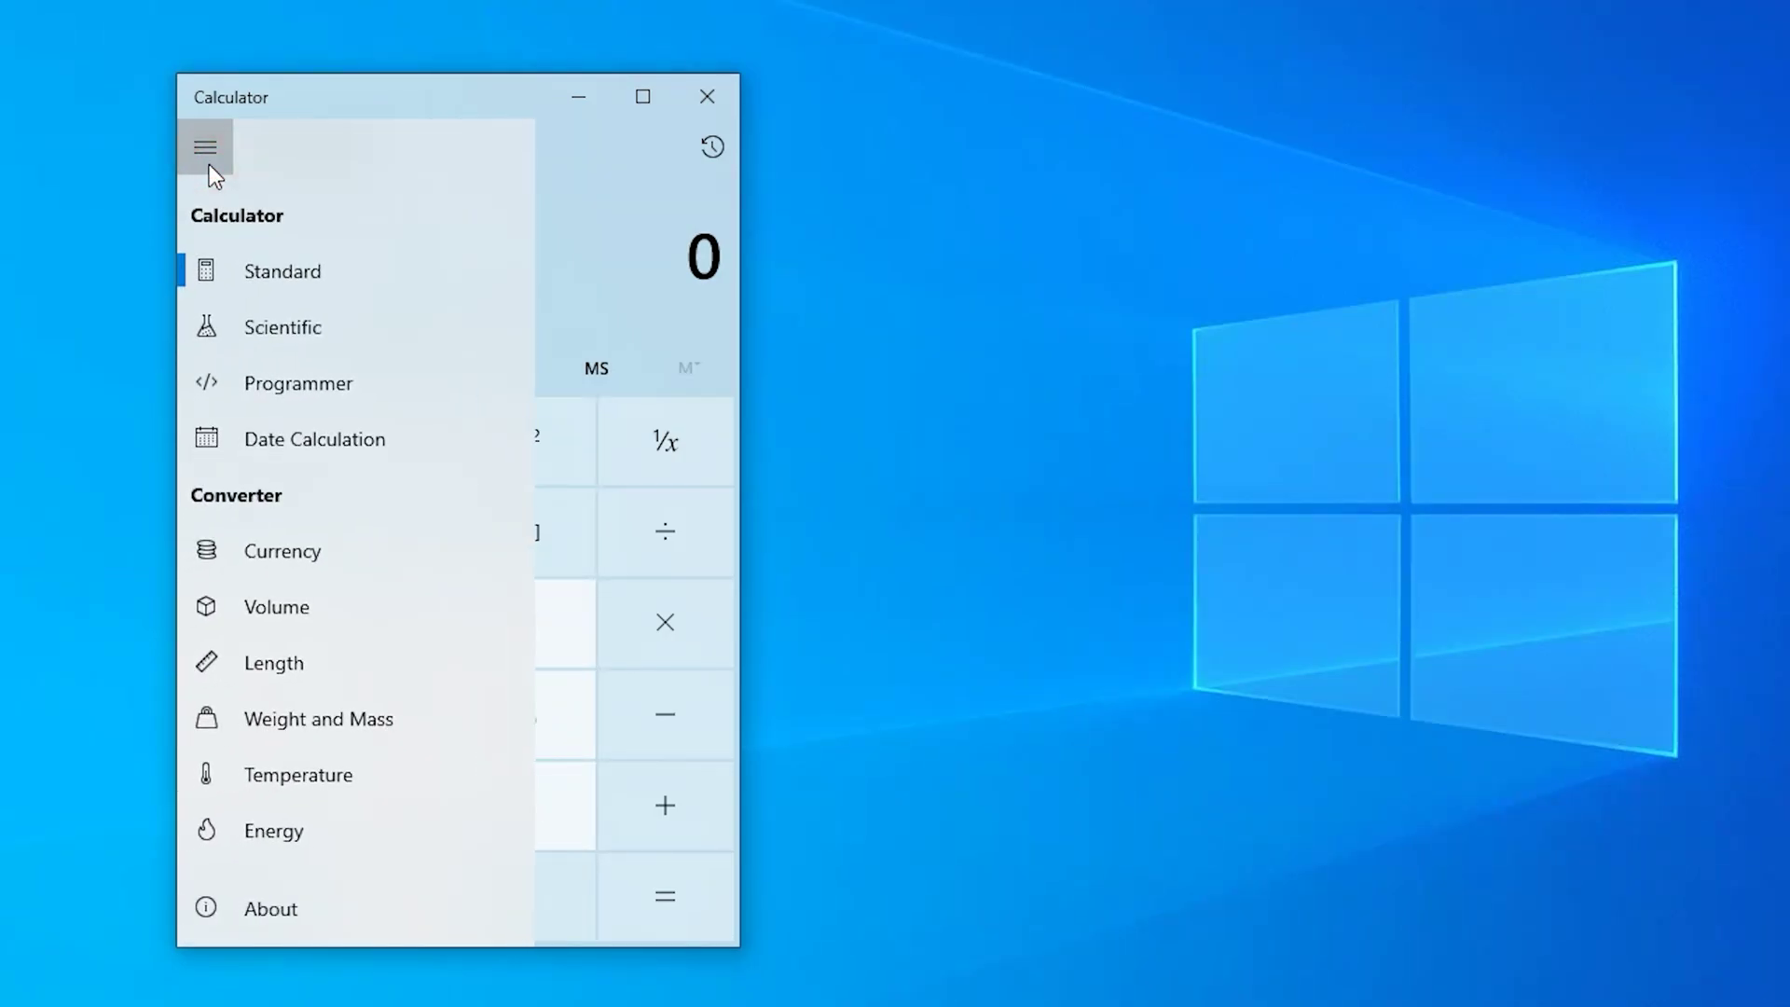
left_click(277, 434)
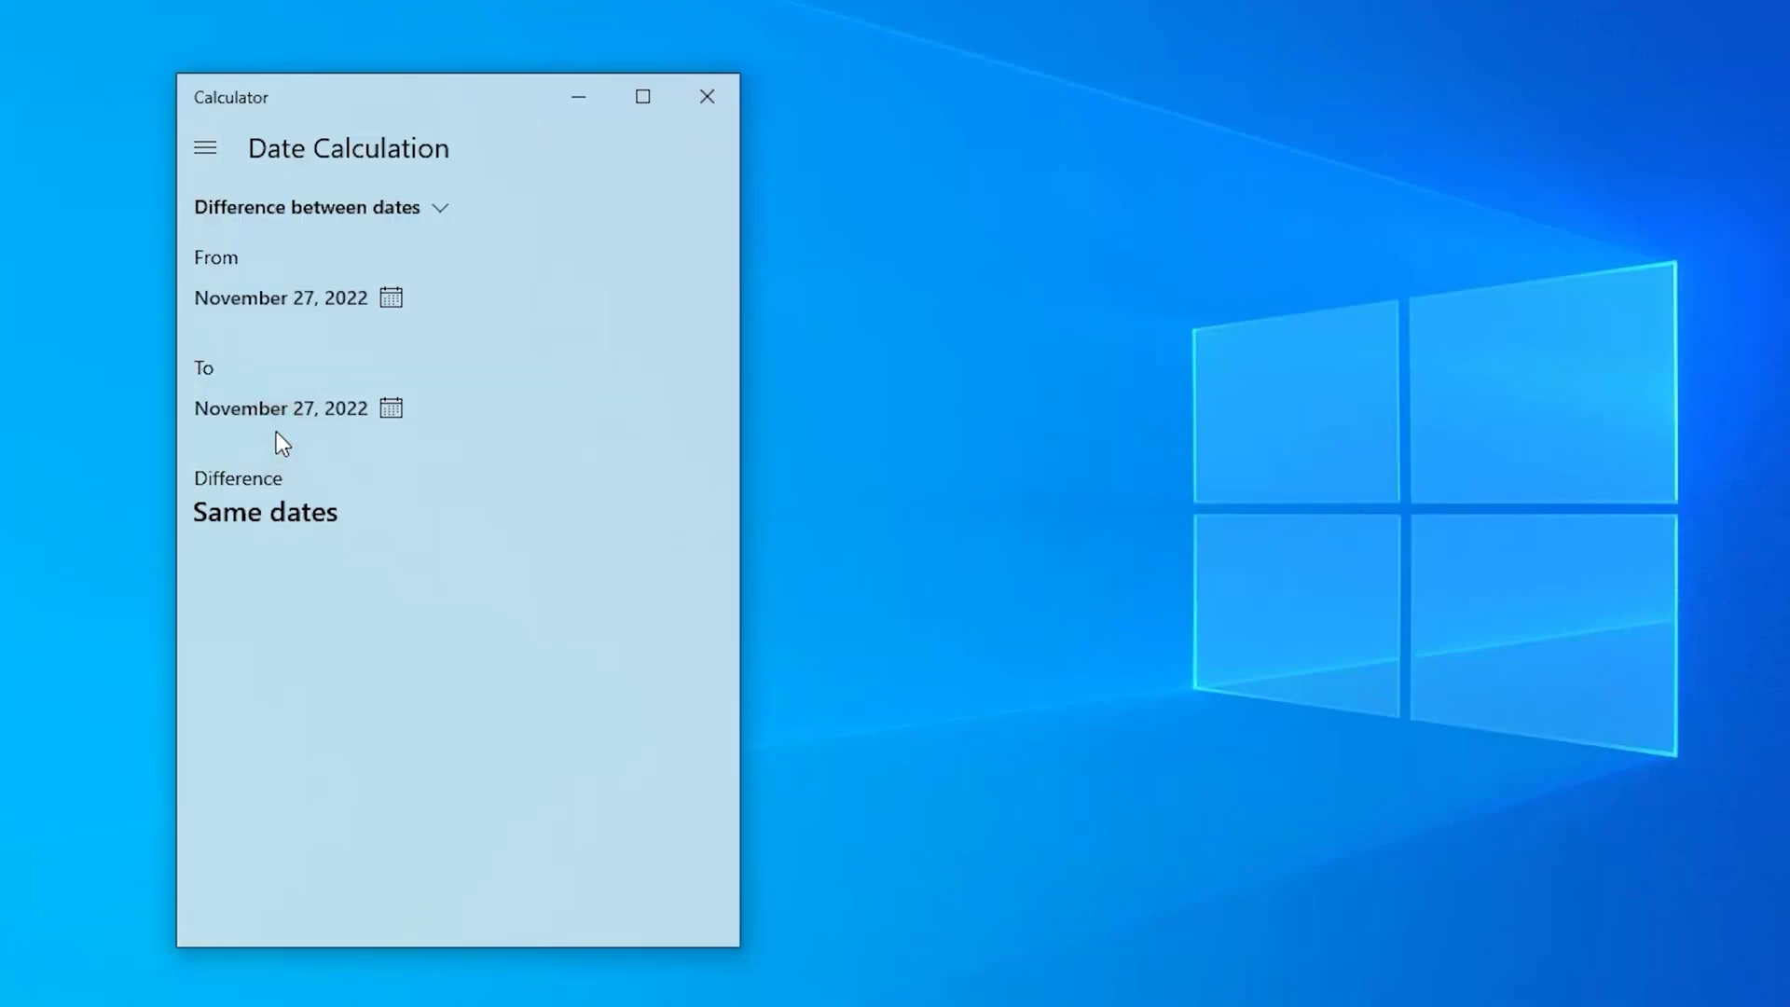
left_click(392, 295)
left_click(562, 301)
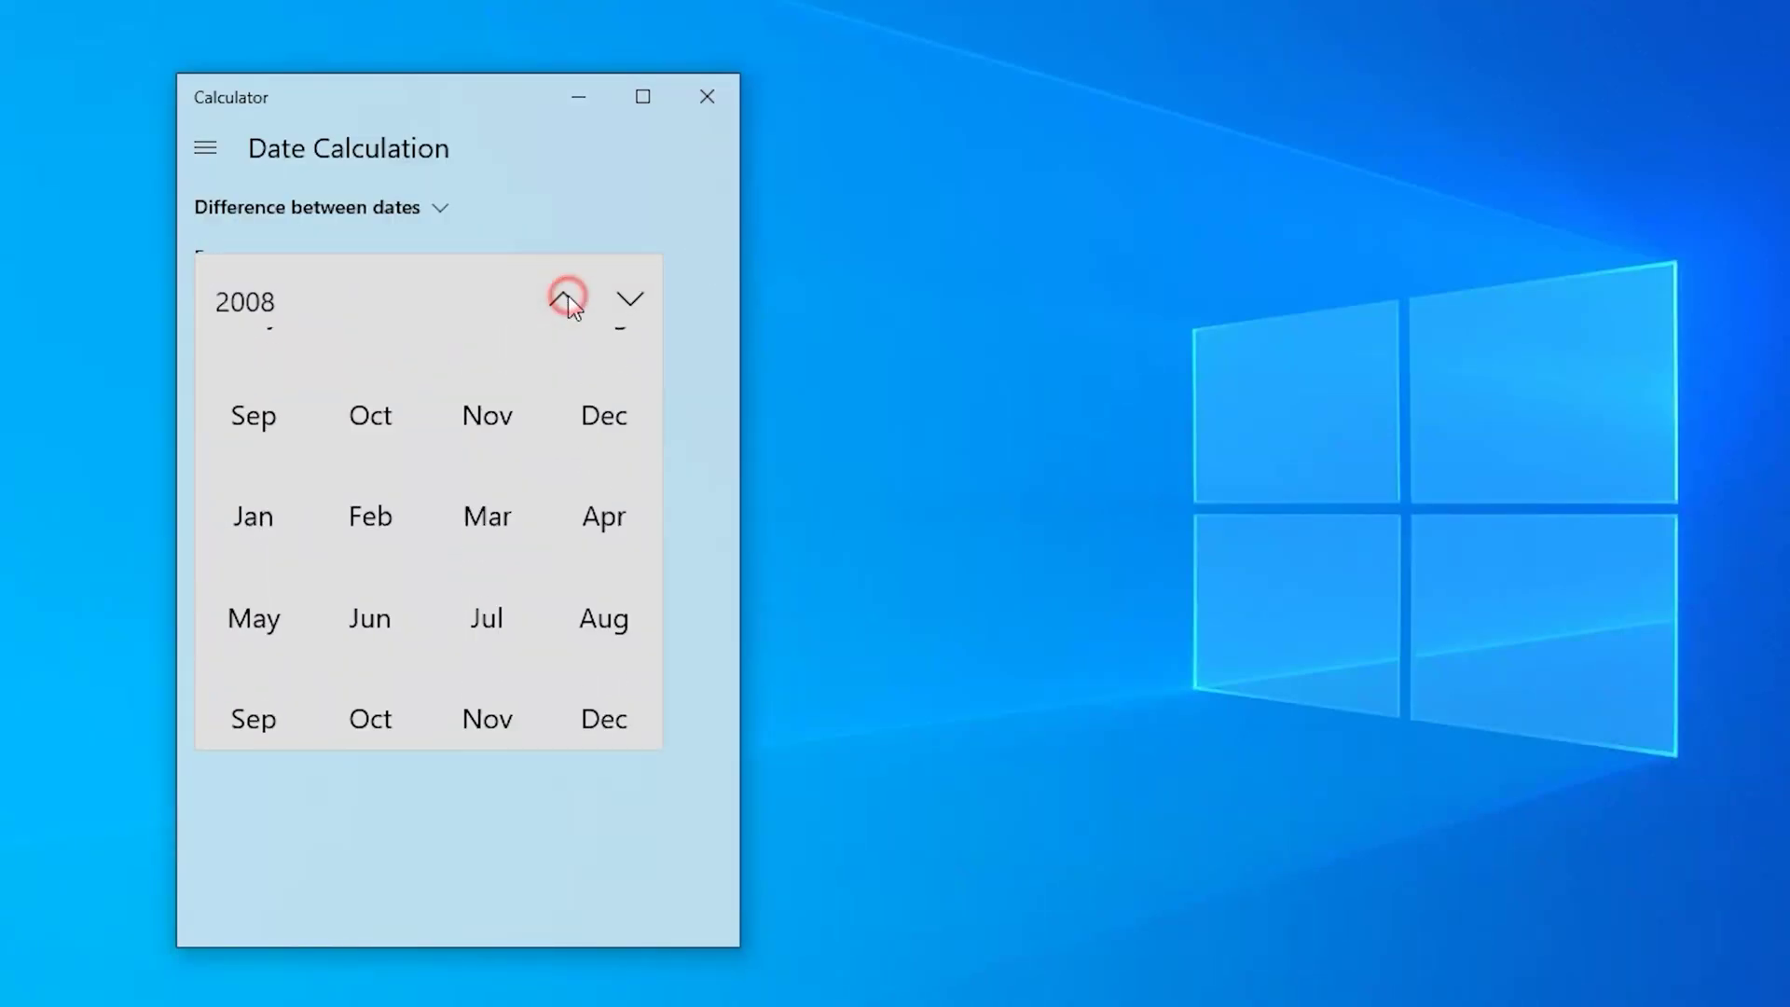
left_click(378, 396)
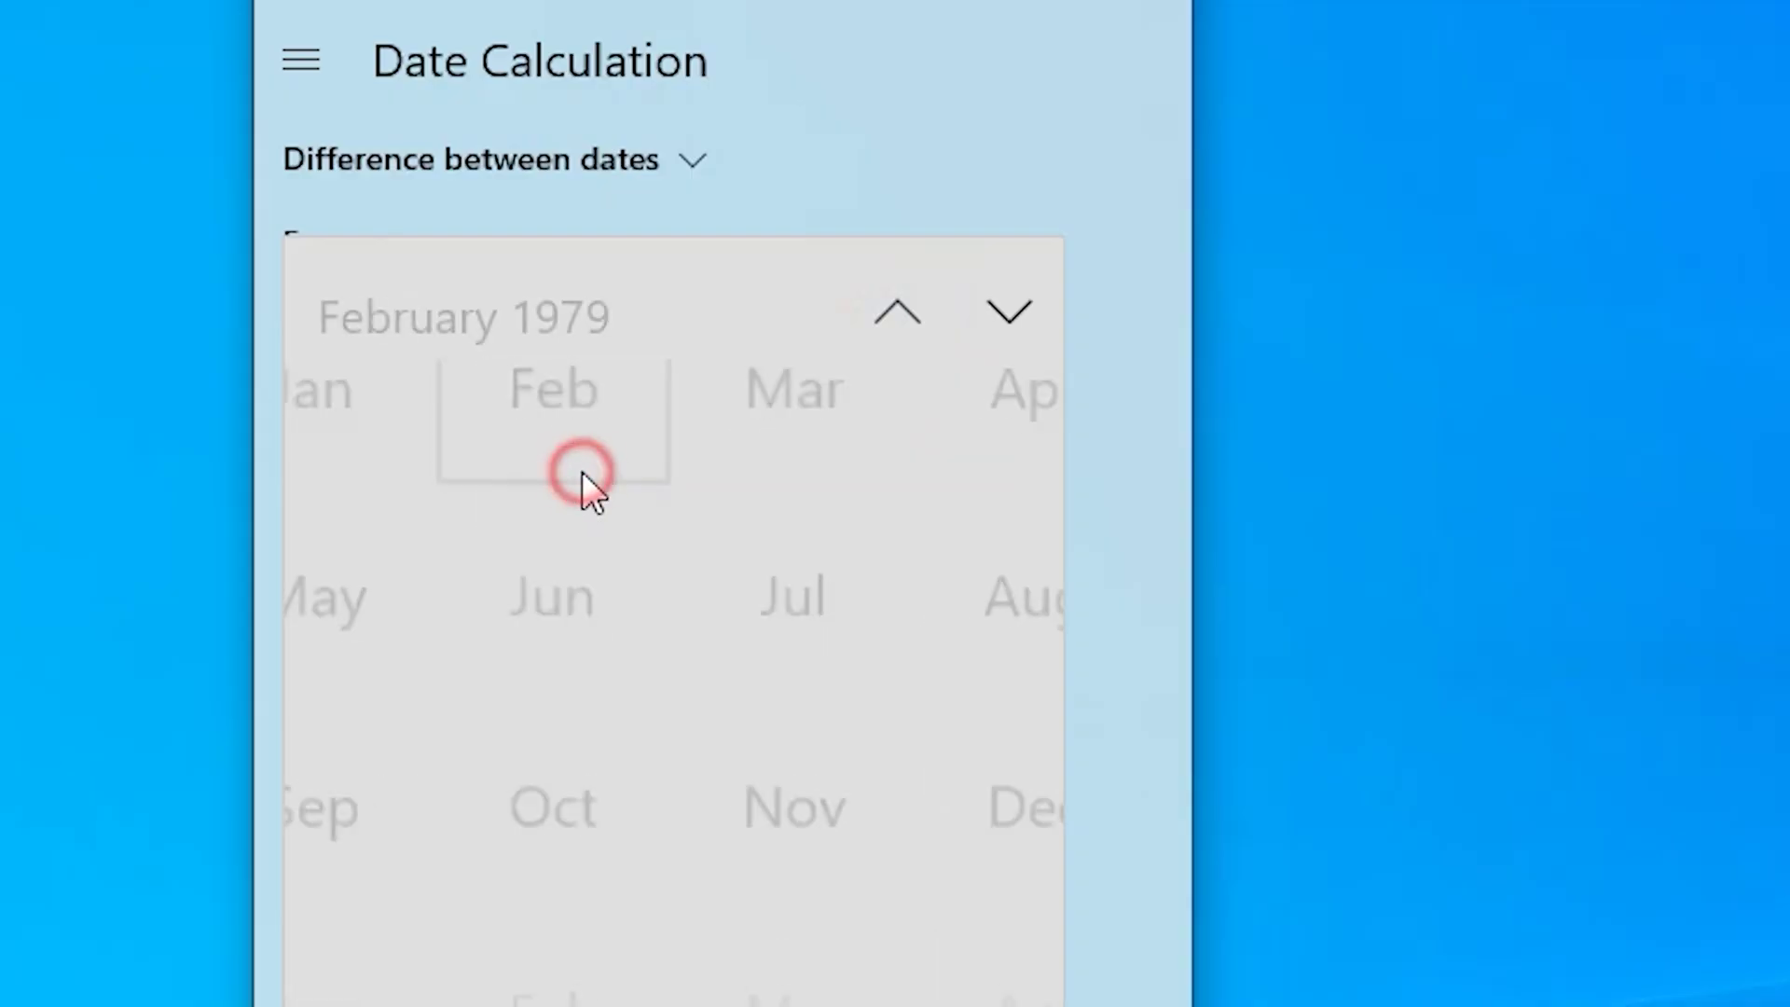
left_click(653, 699)
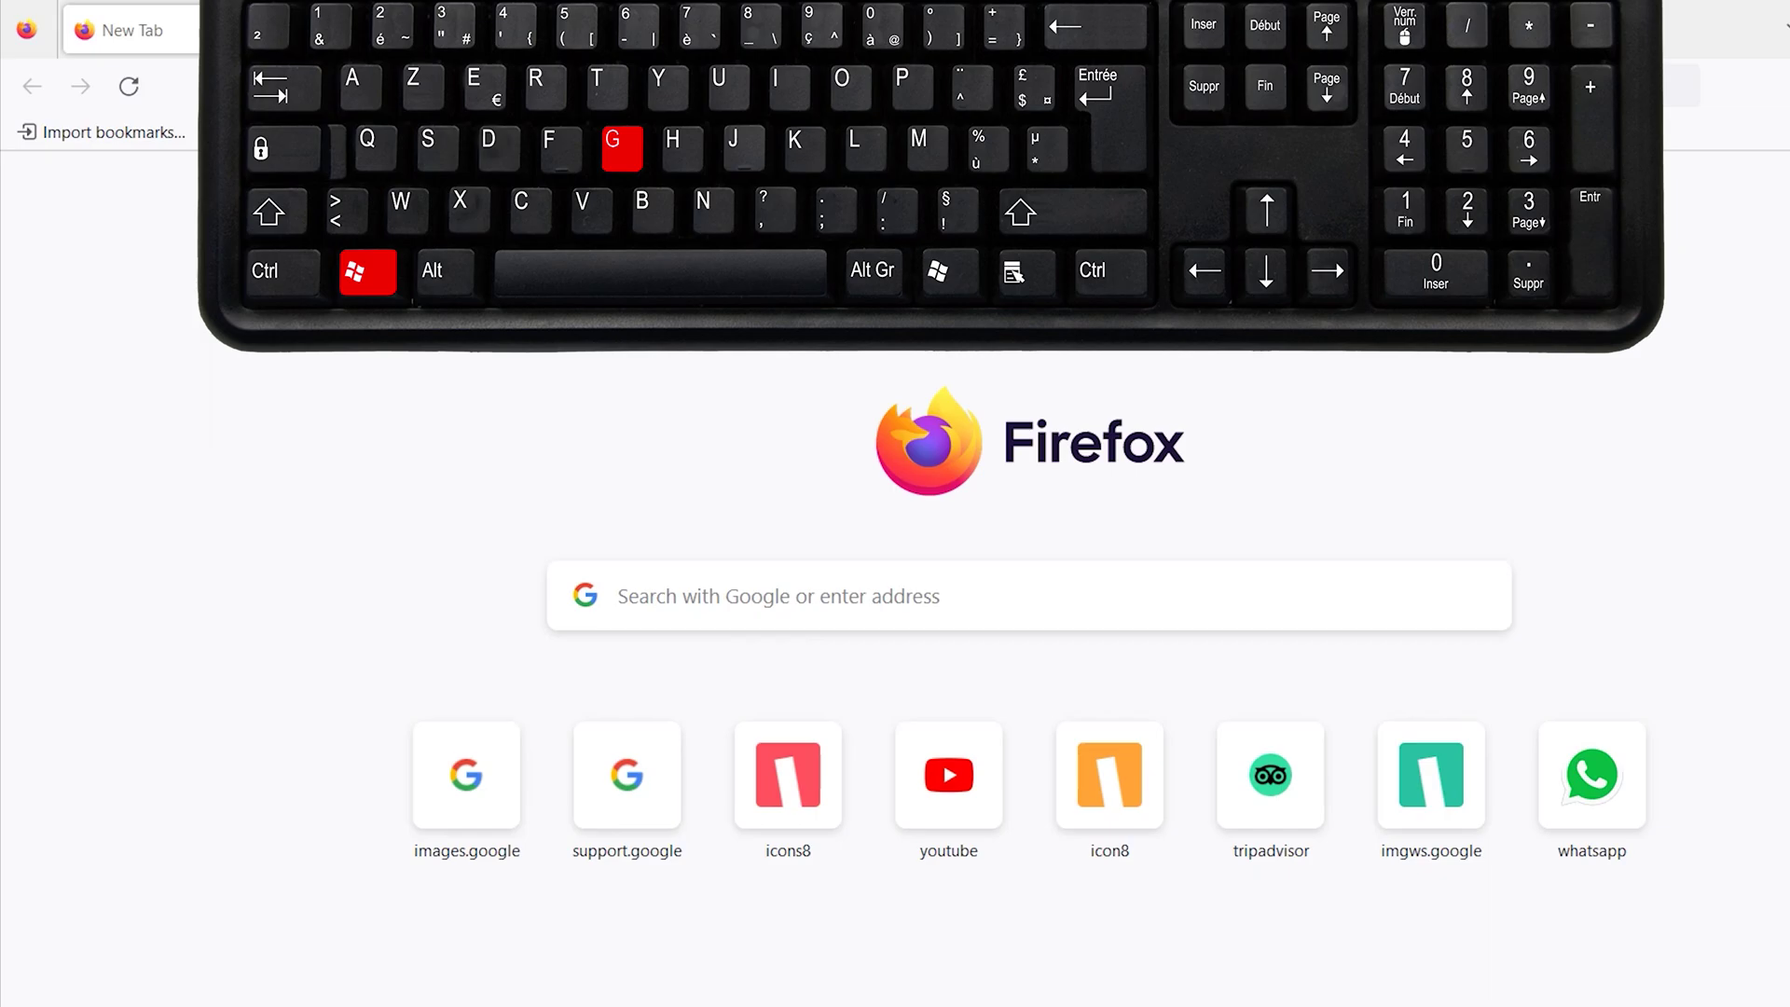
Step: Bring up the Xbox Game Bar capture widget with Win+G
key("super+g")
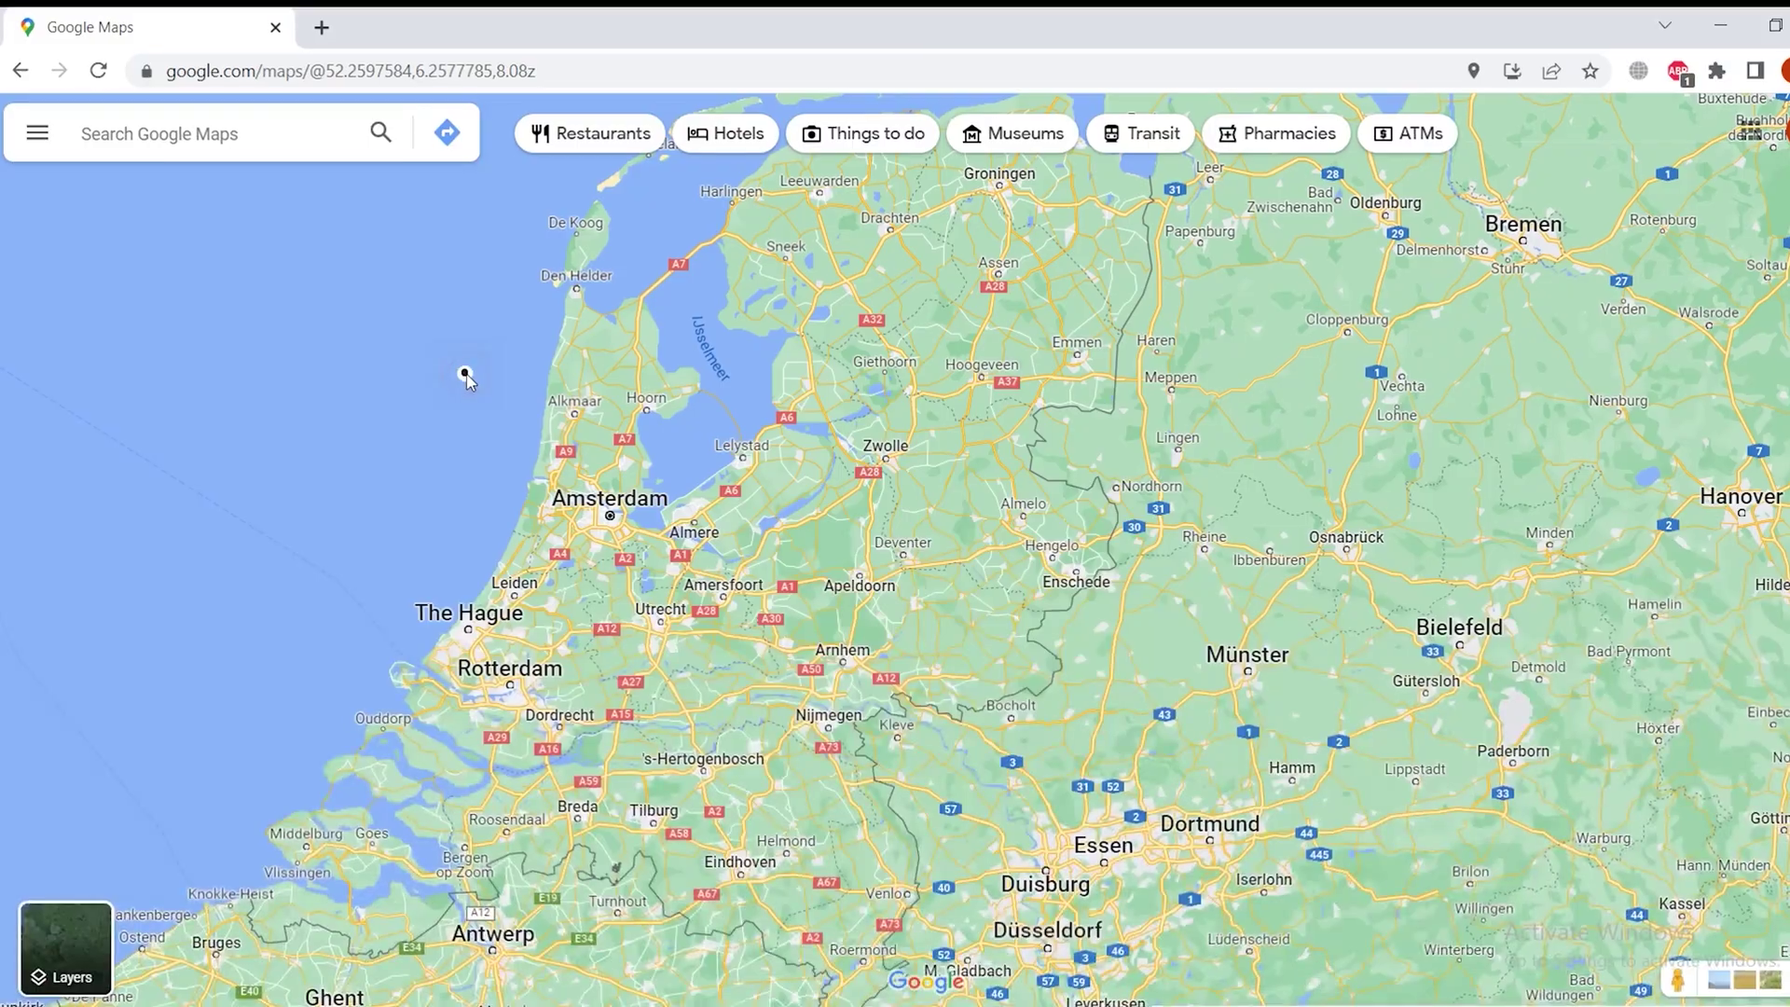
Step: Snip a rectangular region of the Netherlands map using Shift+Win+S
left_click(463, 373)
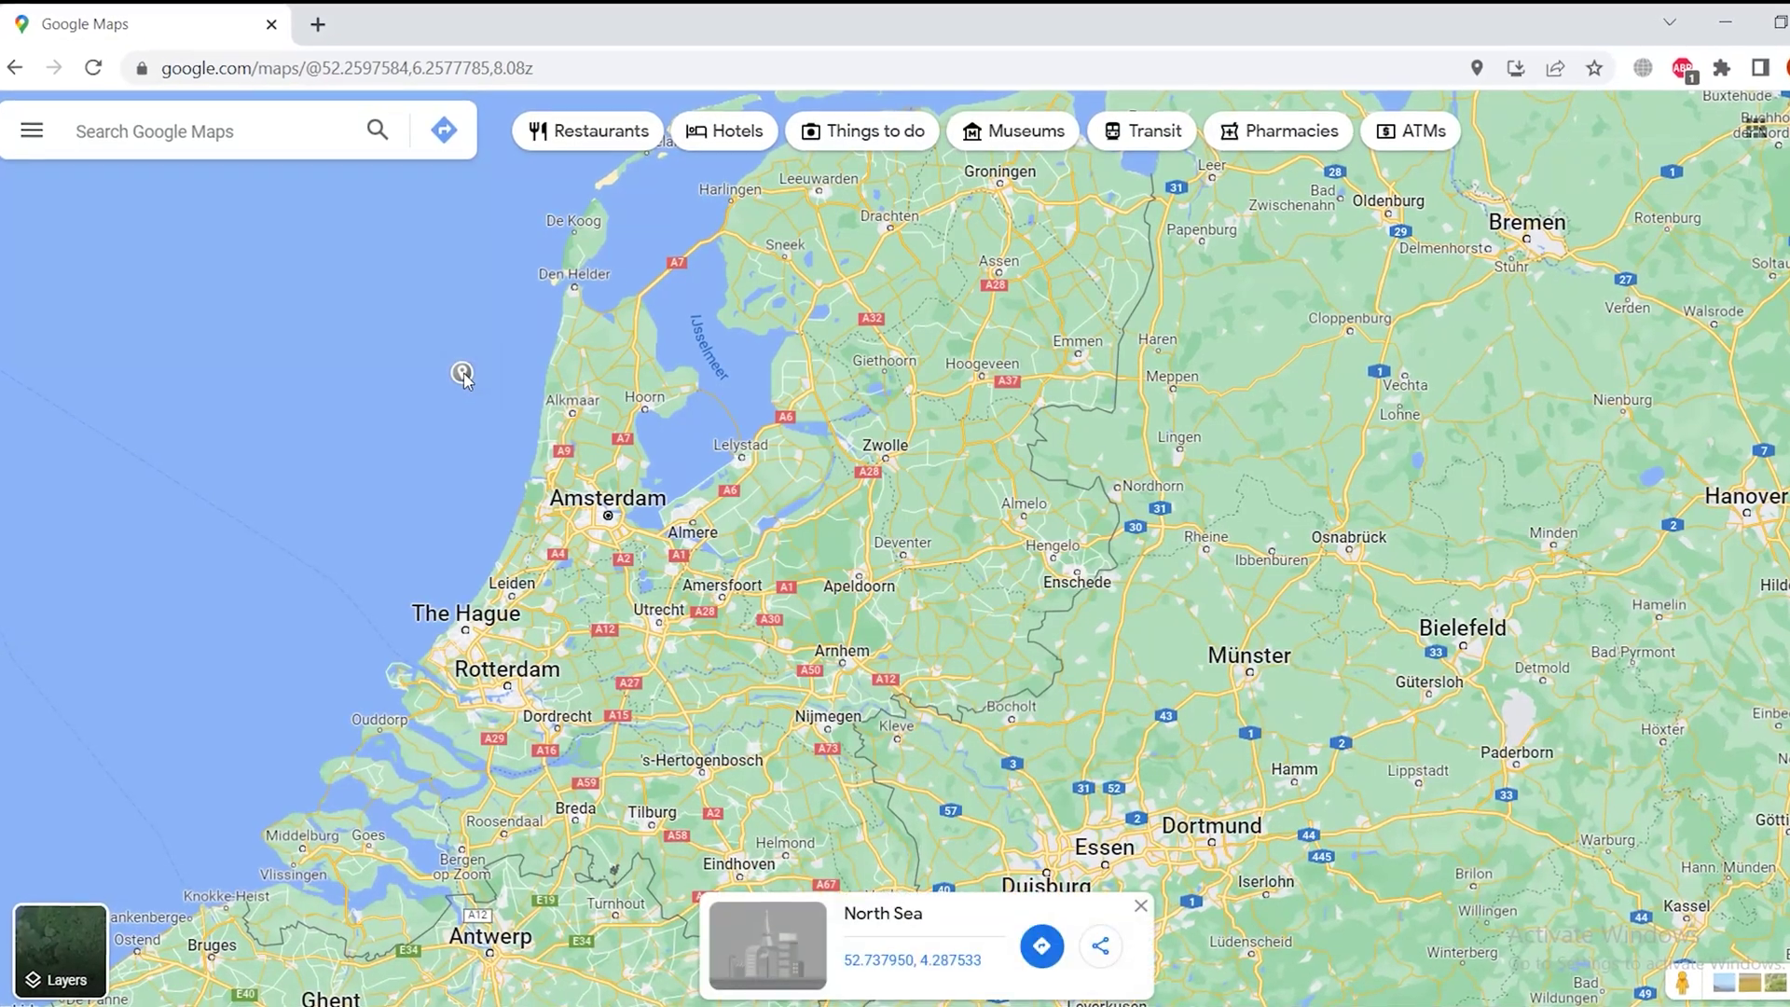
key("shift+super+s")
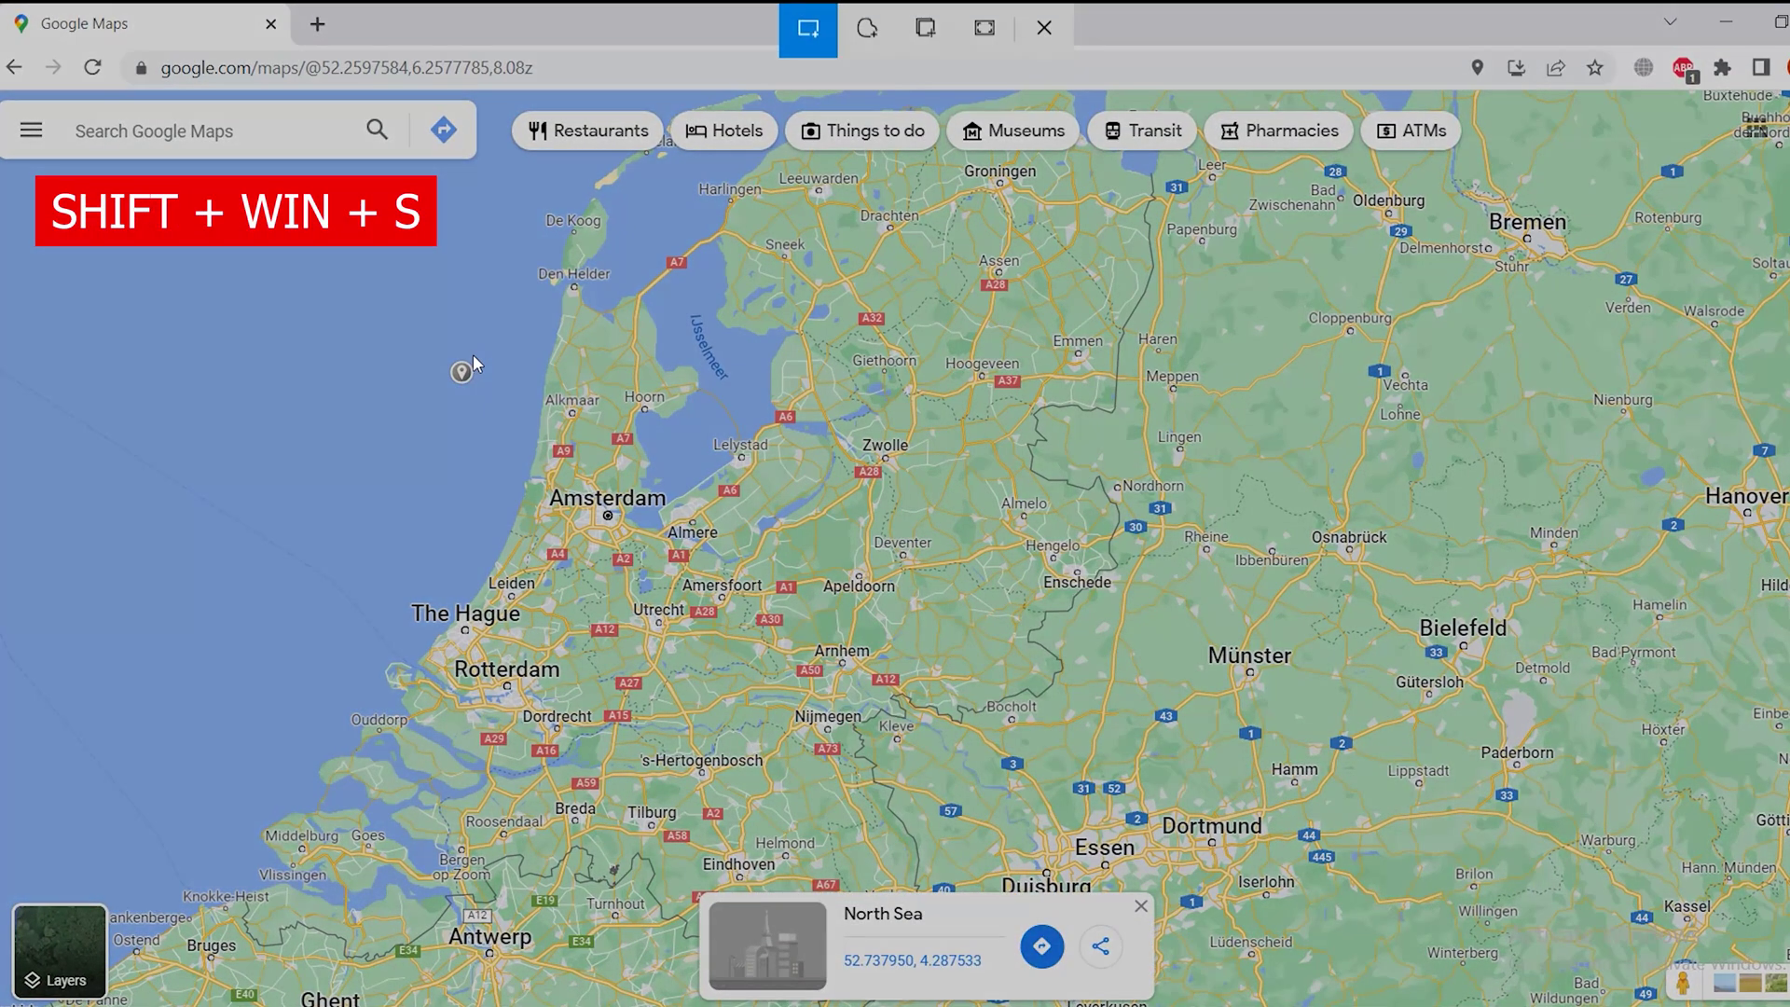
left_click_drag(408, 262, 1200, 853)
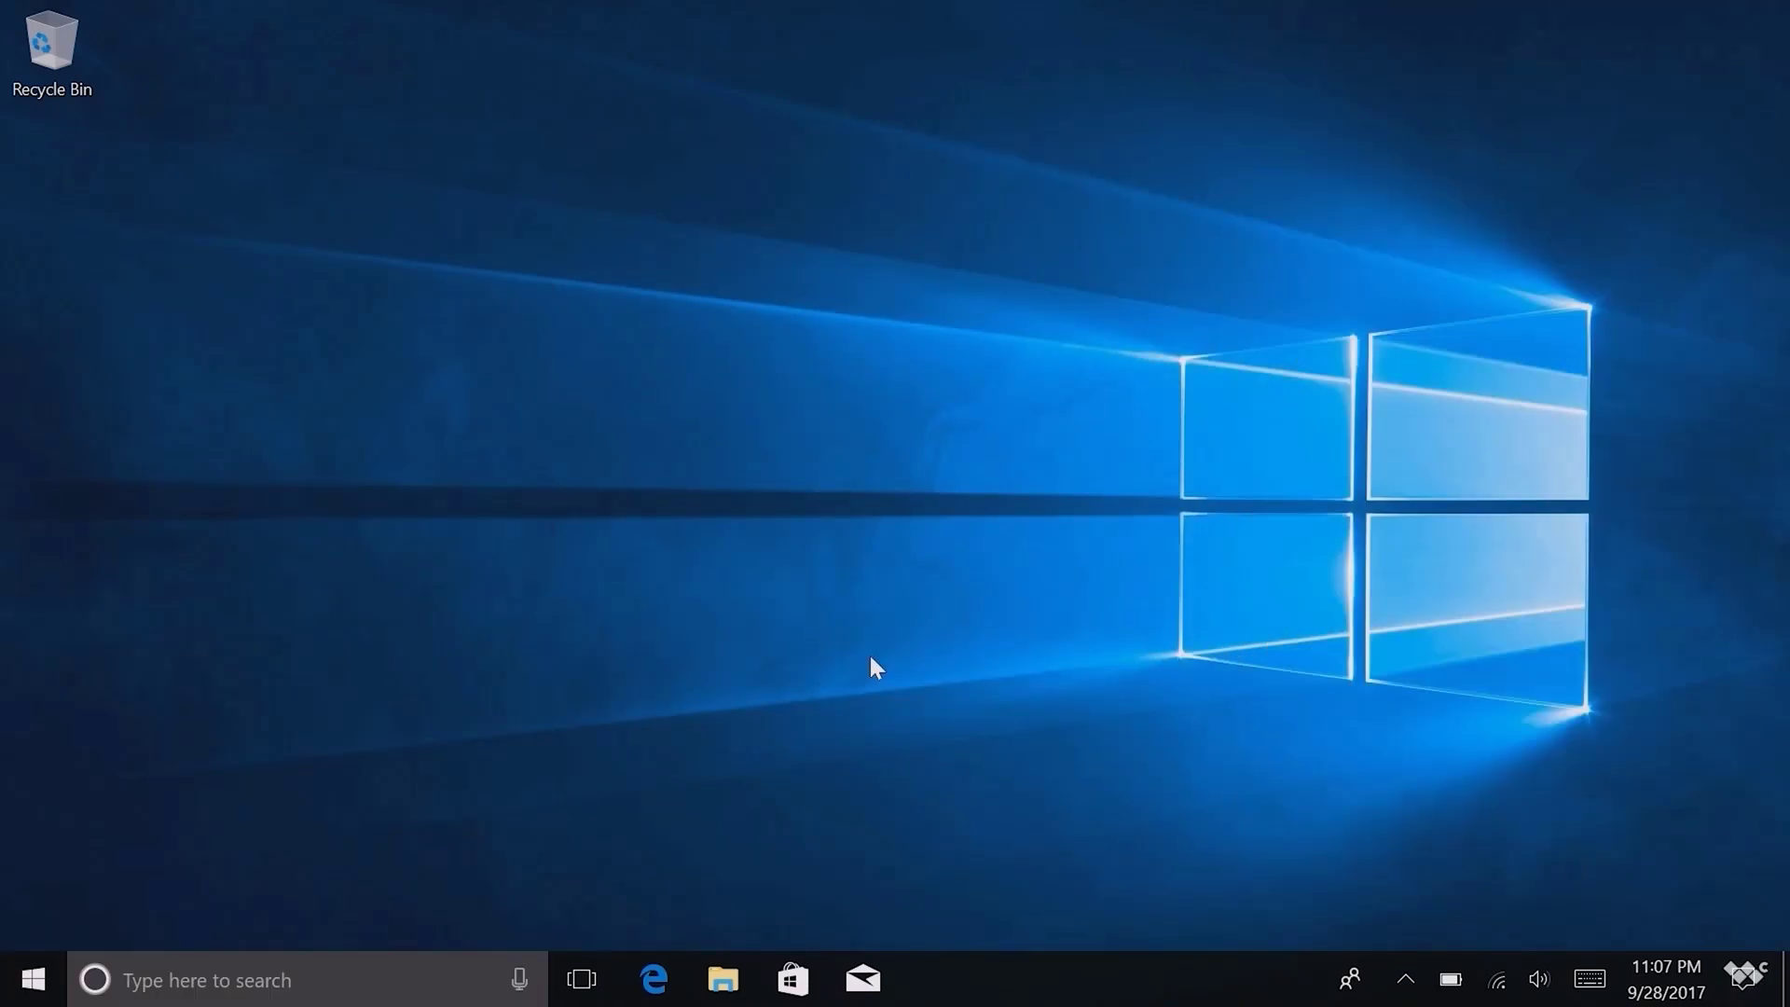
Step: Launch Windows Settings from the Start menu's gear icon
left_click(33, 979)
left_click(25, 848)
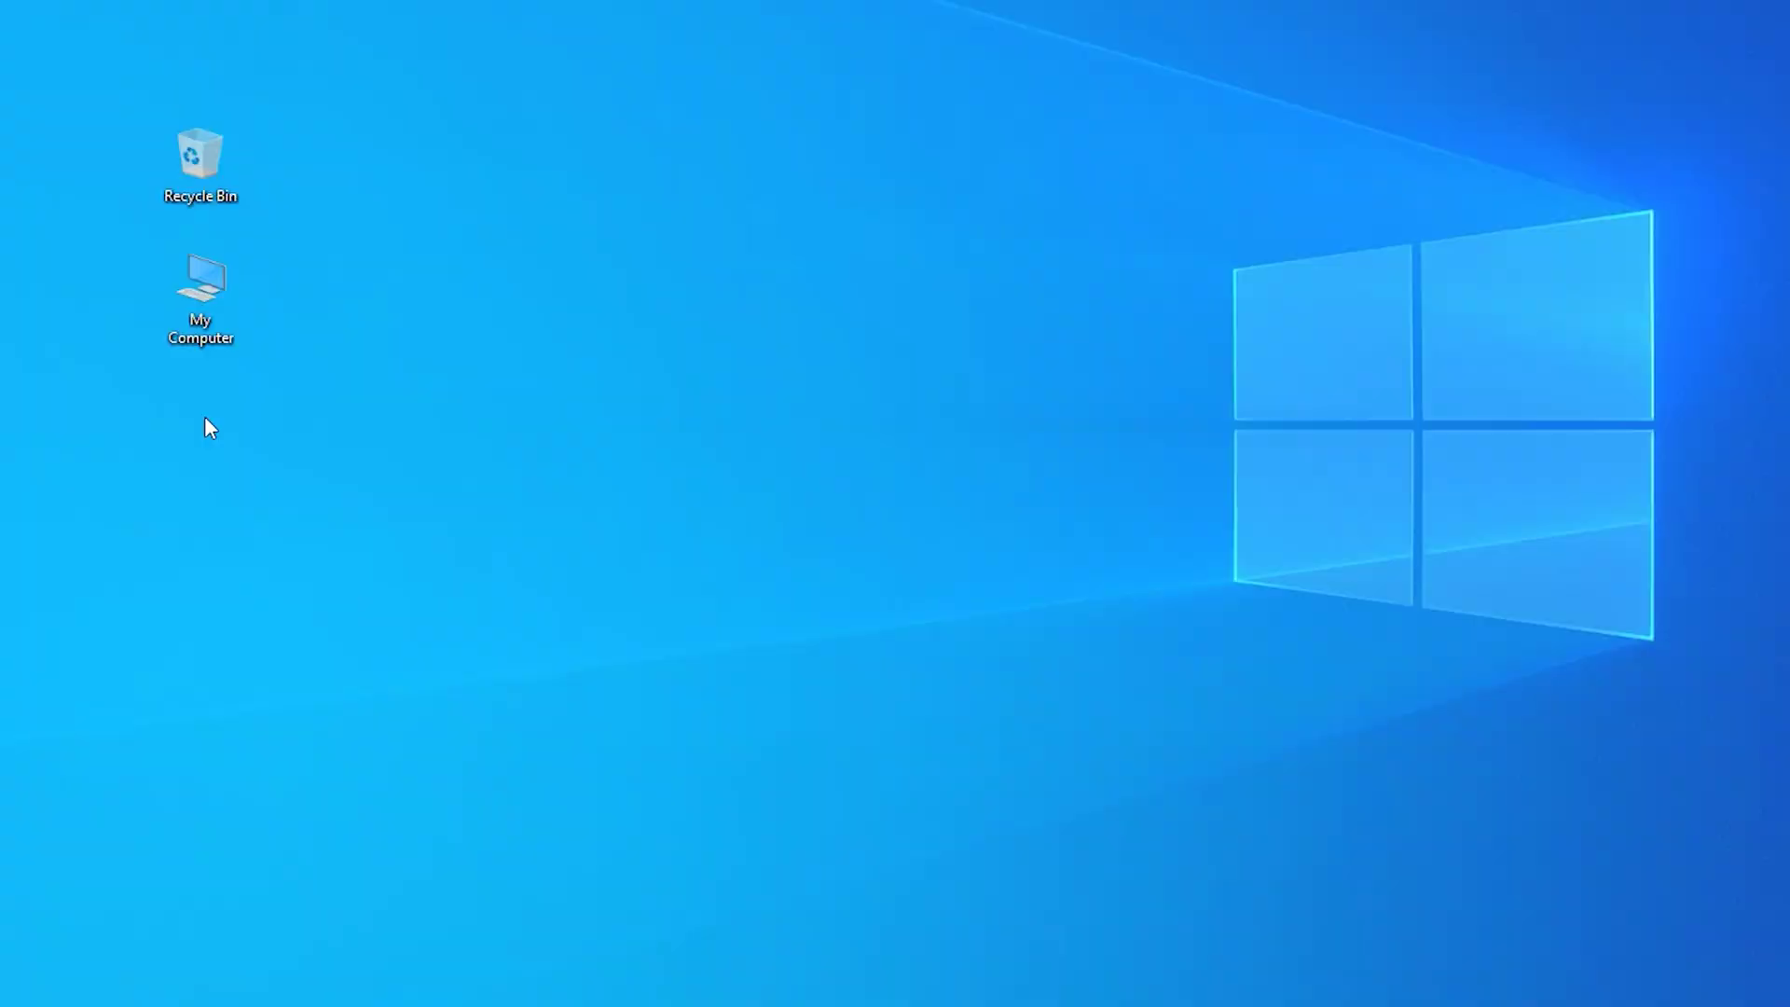
Step: Create a desktop folder named 'God Mode.' plus the pasted GUID, then open and browse it
right_click(204, 416)
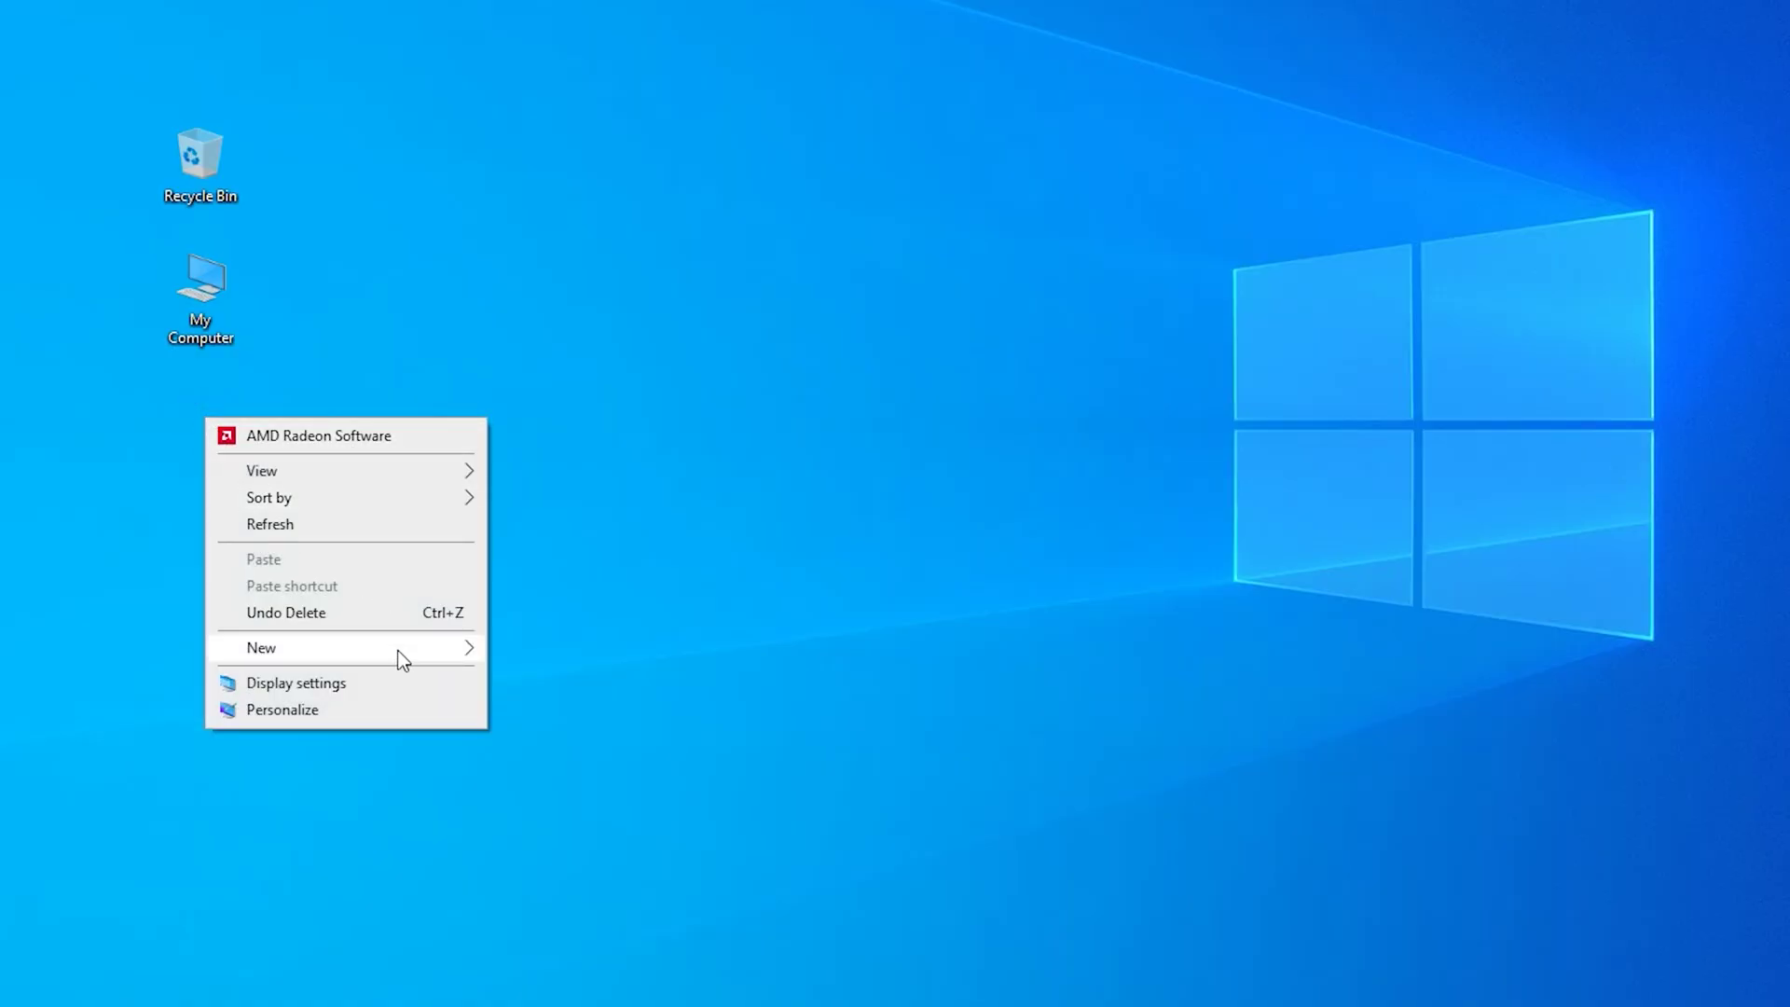
mouse_move(403, 657)
left_click(539, 653)
type("{ED7BA470-8E54-465E-825C-99712043E01C}")
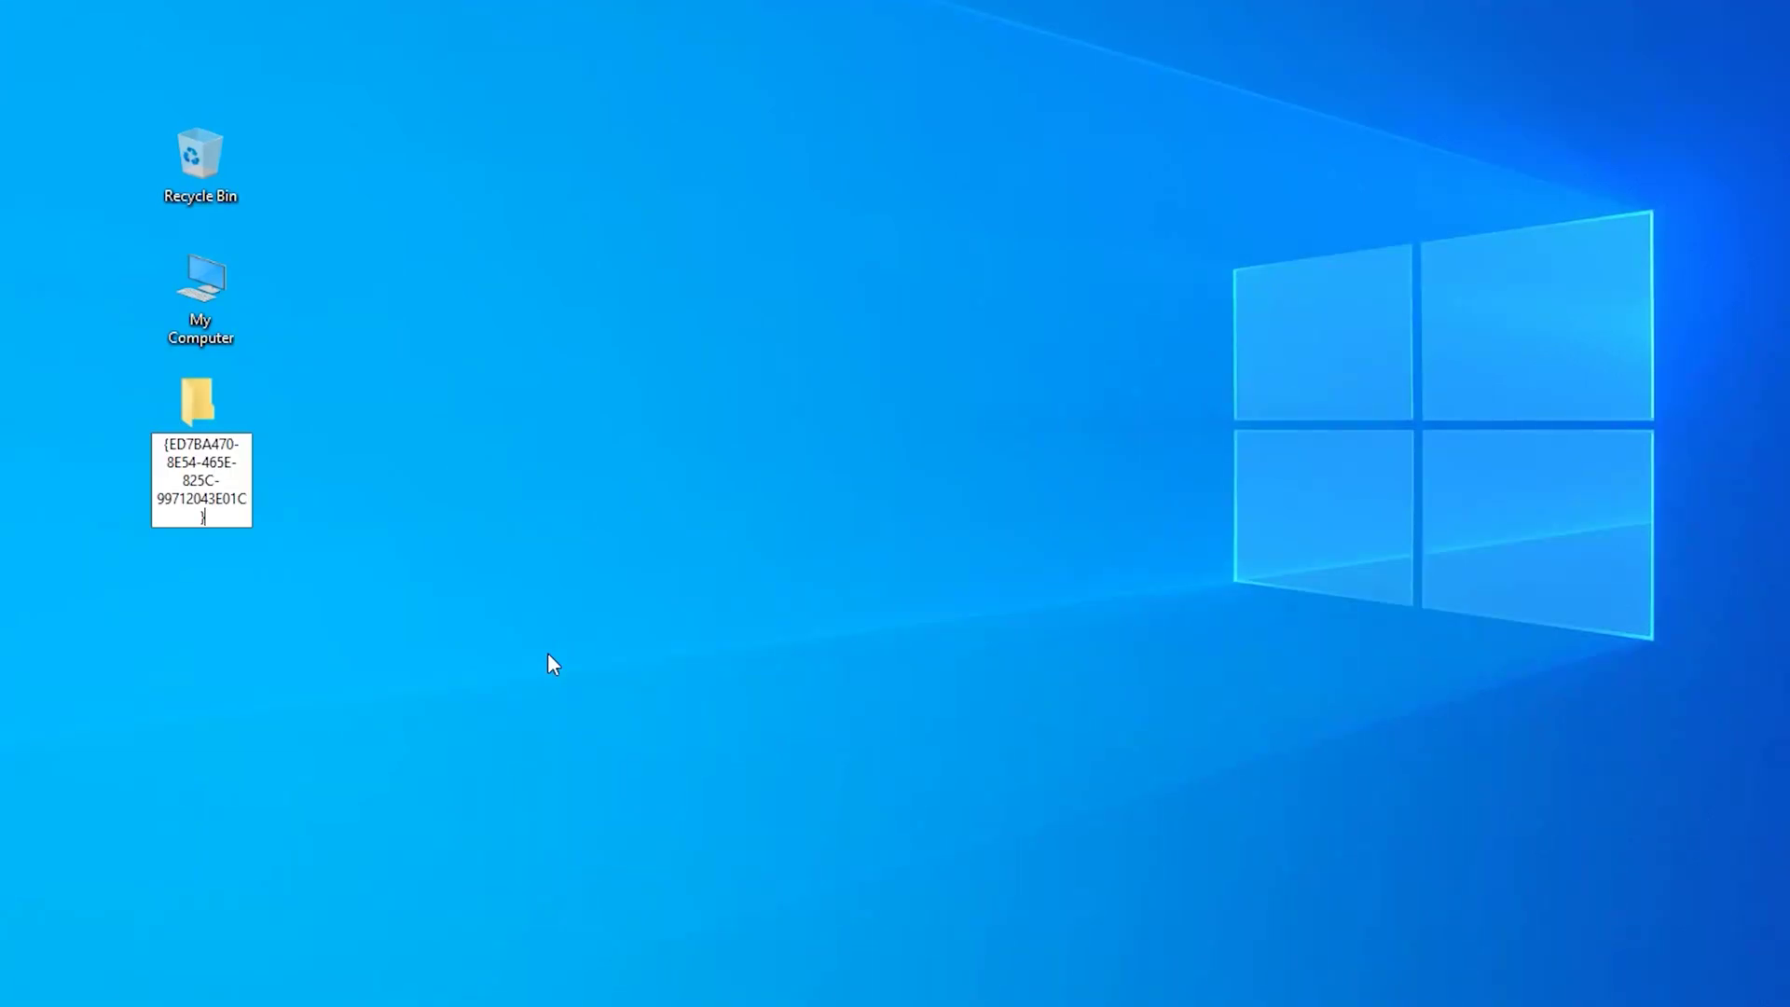
key("Home")
type("God Mode.")
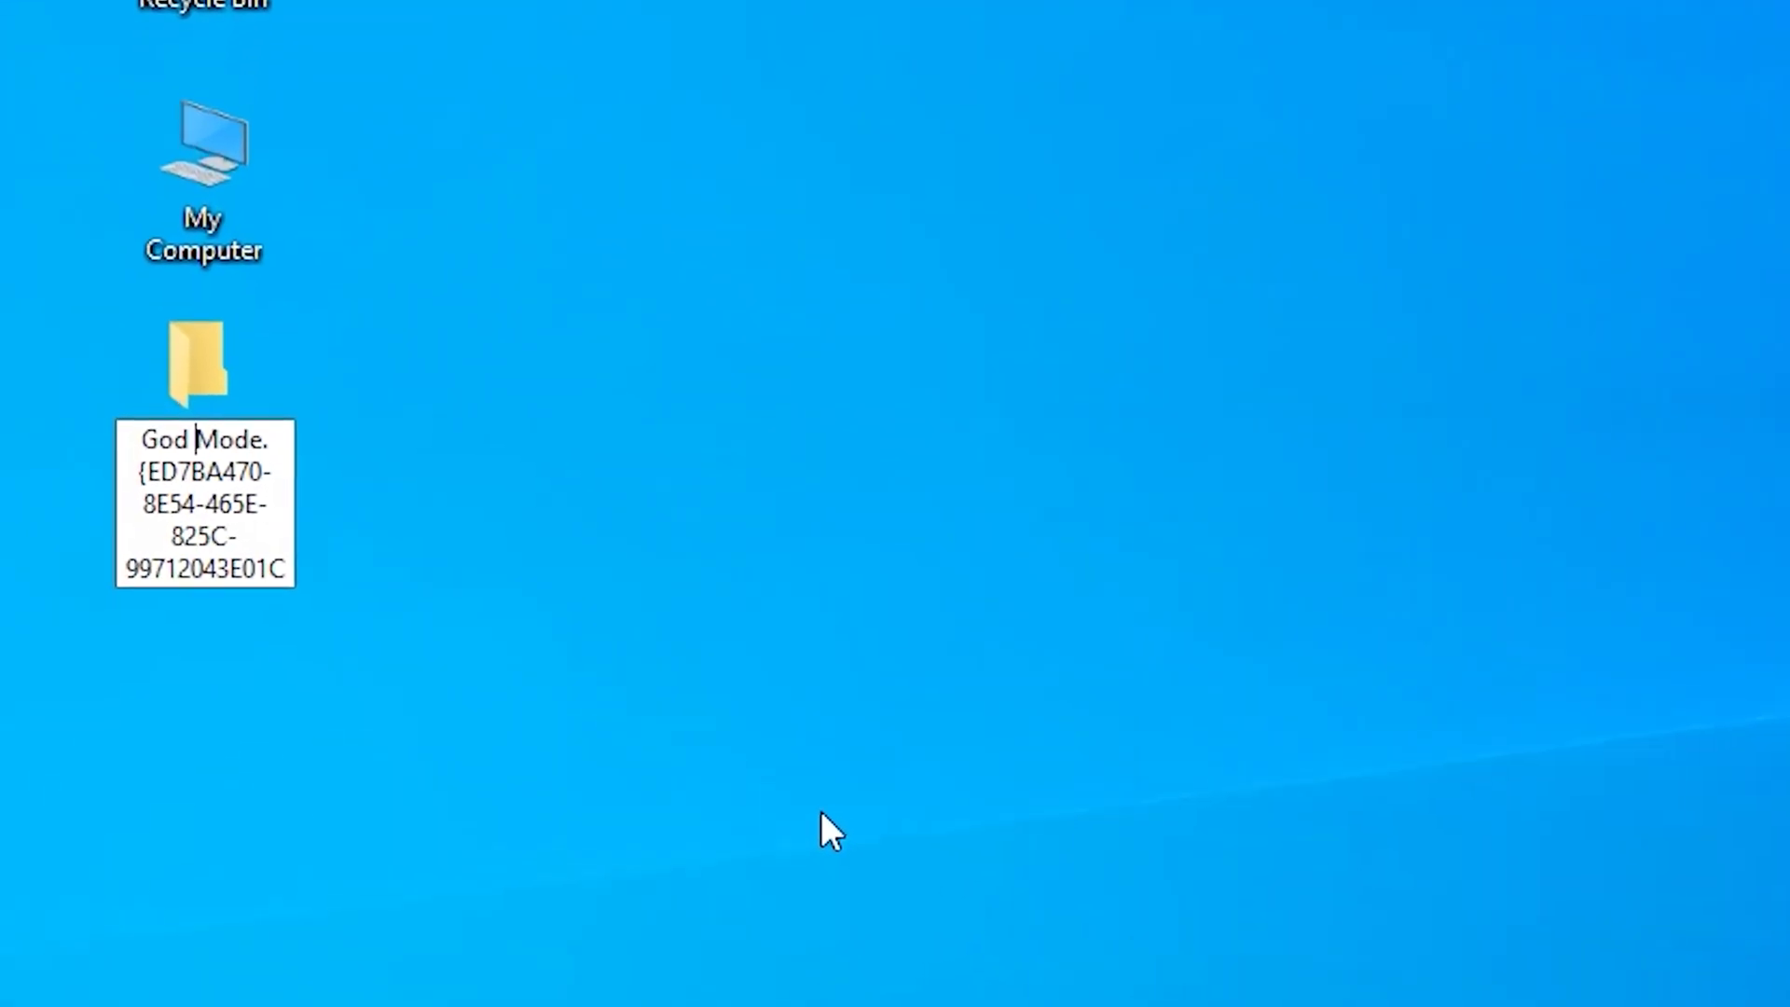
key("Down")
key("Down")
key("Down")
key("Down")
key("Down")
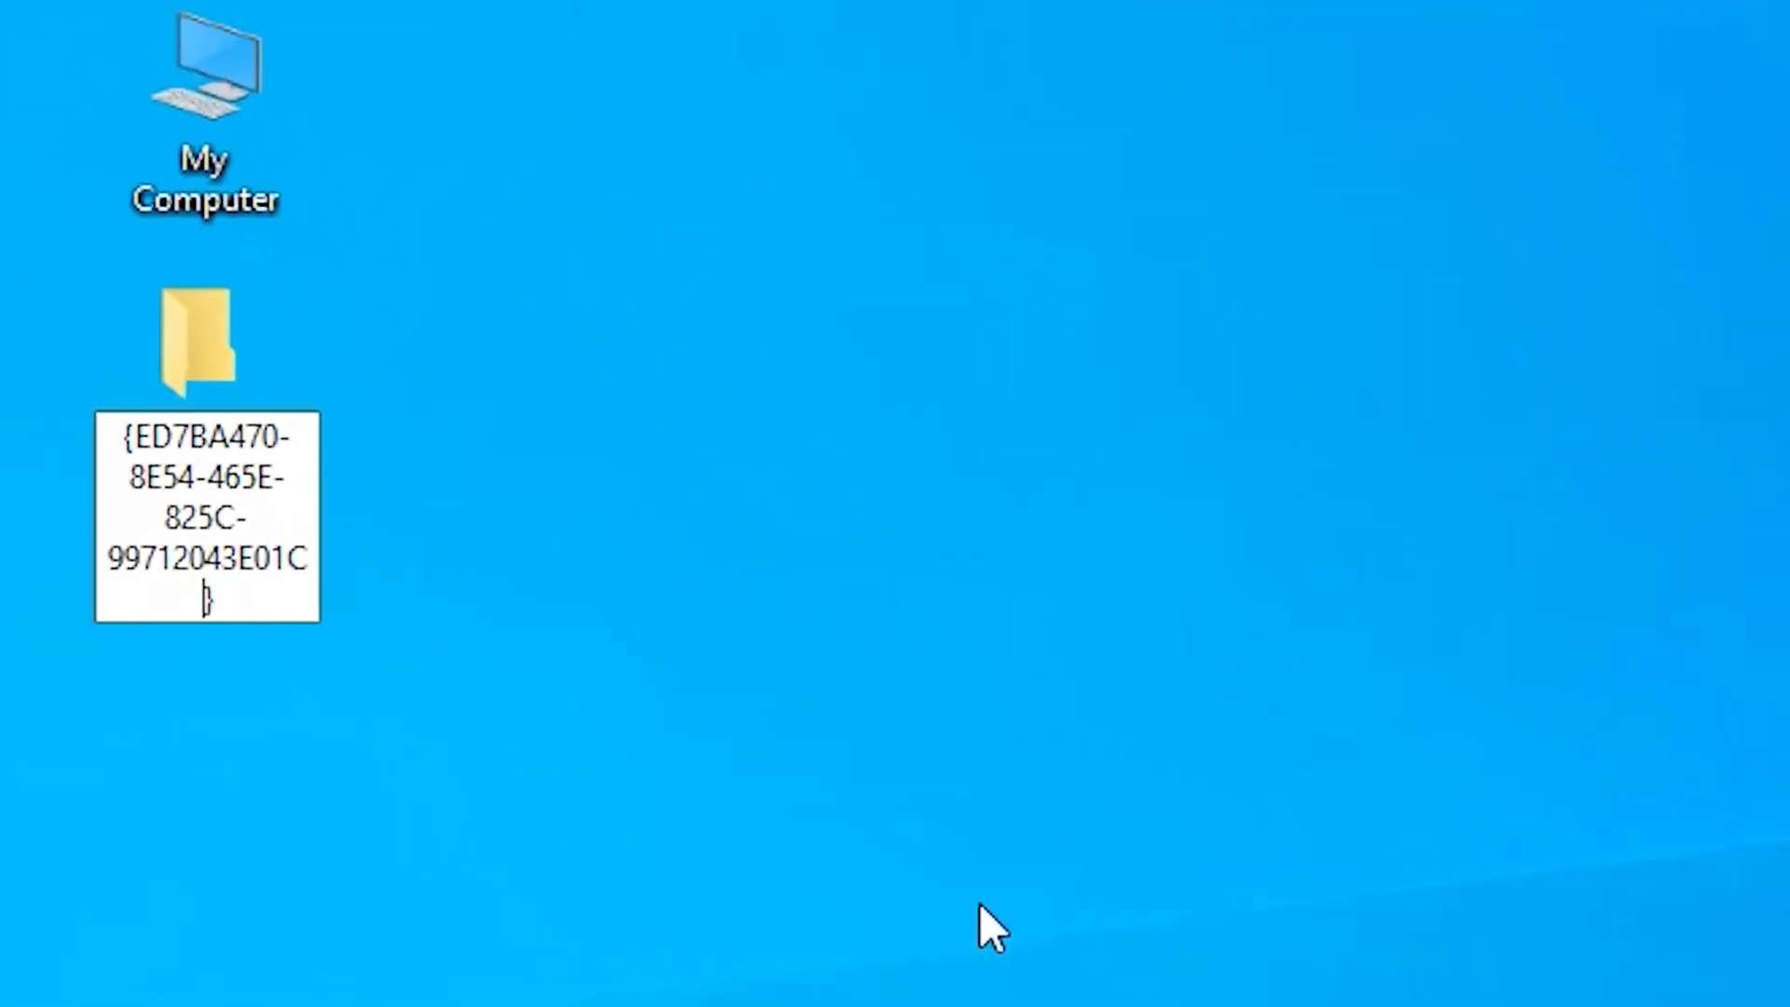
key("Return")
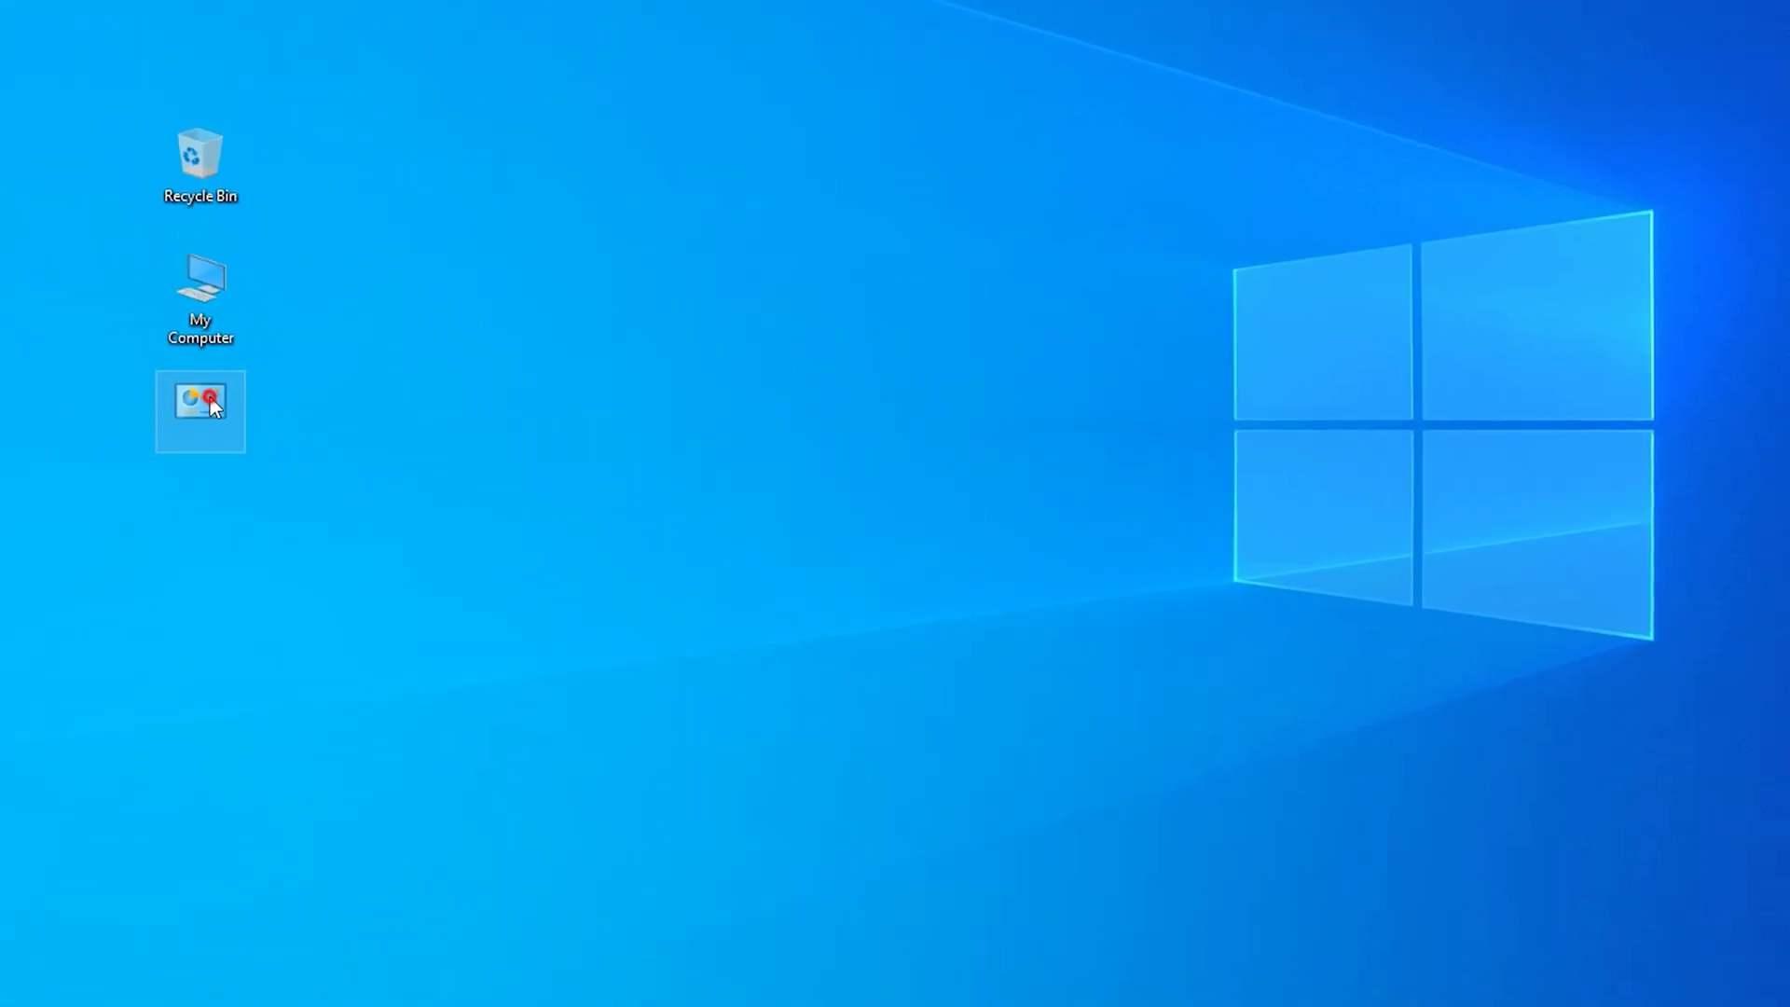
double_click(224, 334)
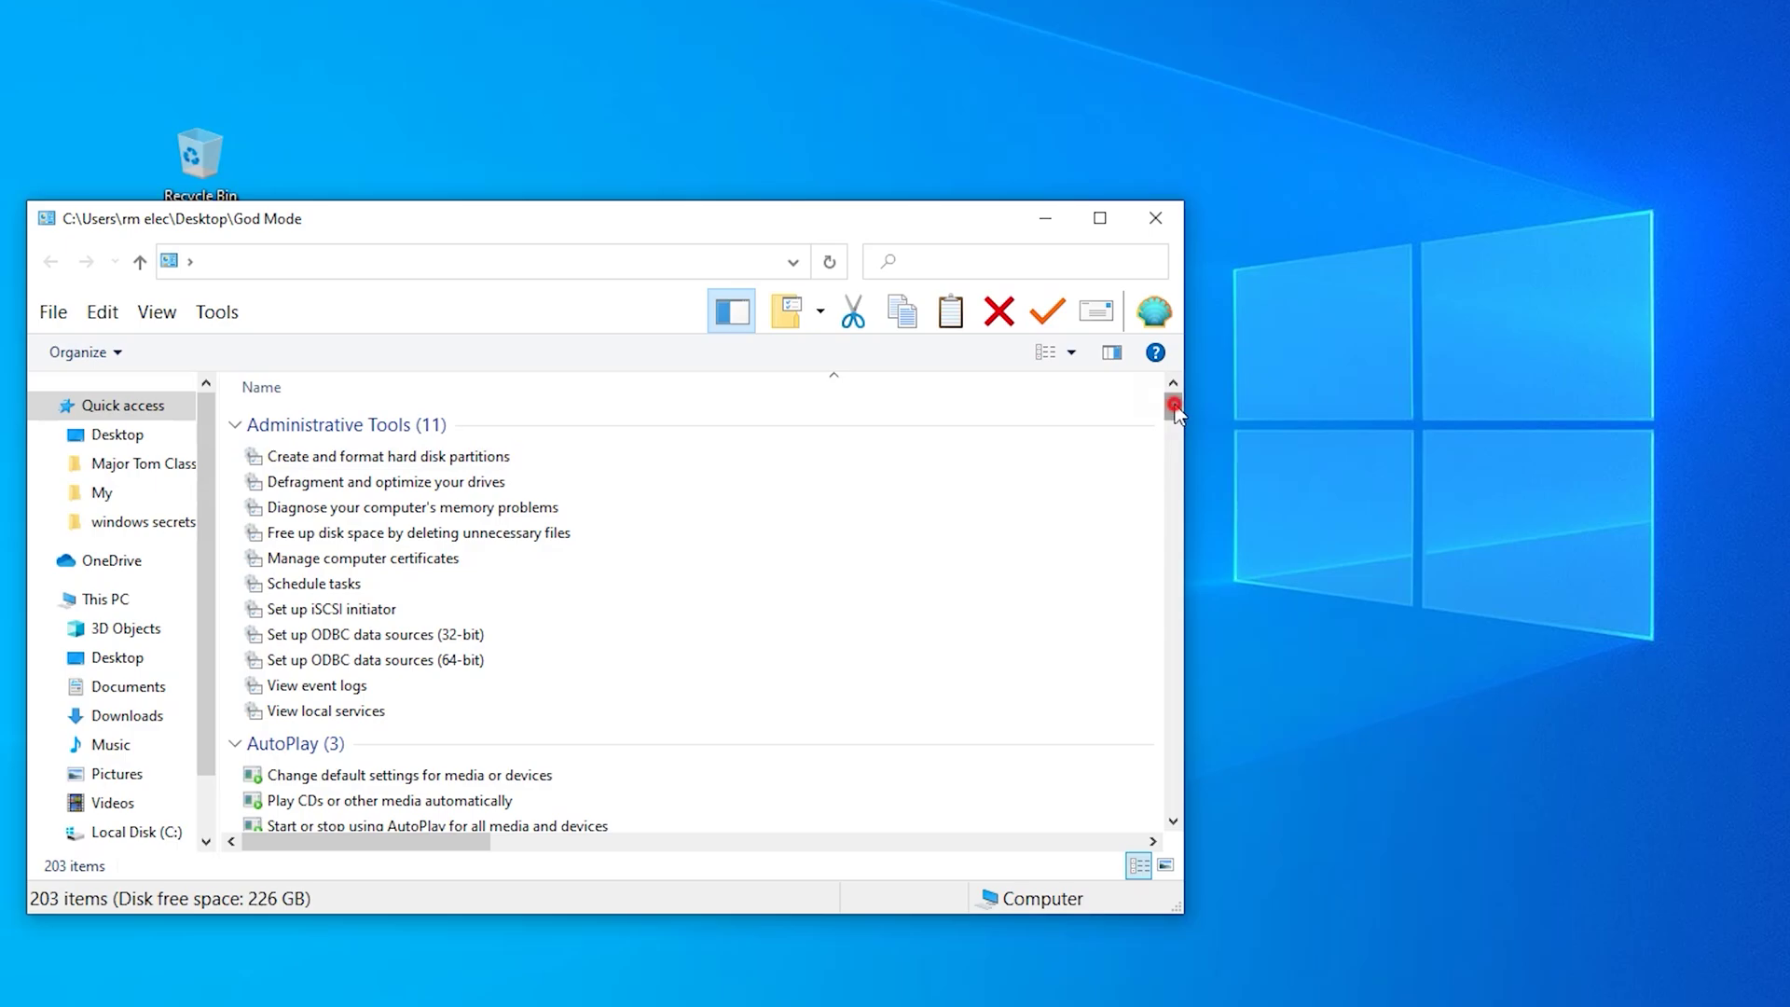
left_click_drag(1175, 413, 1178, 515)
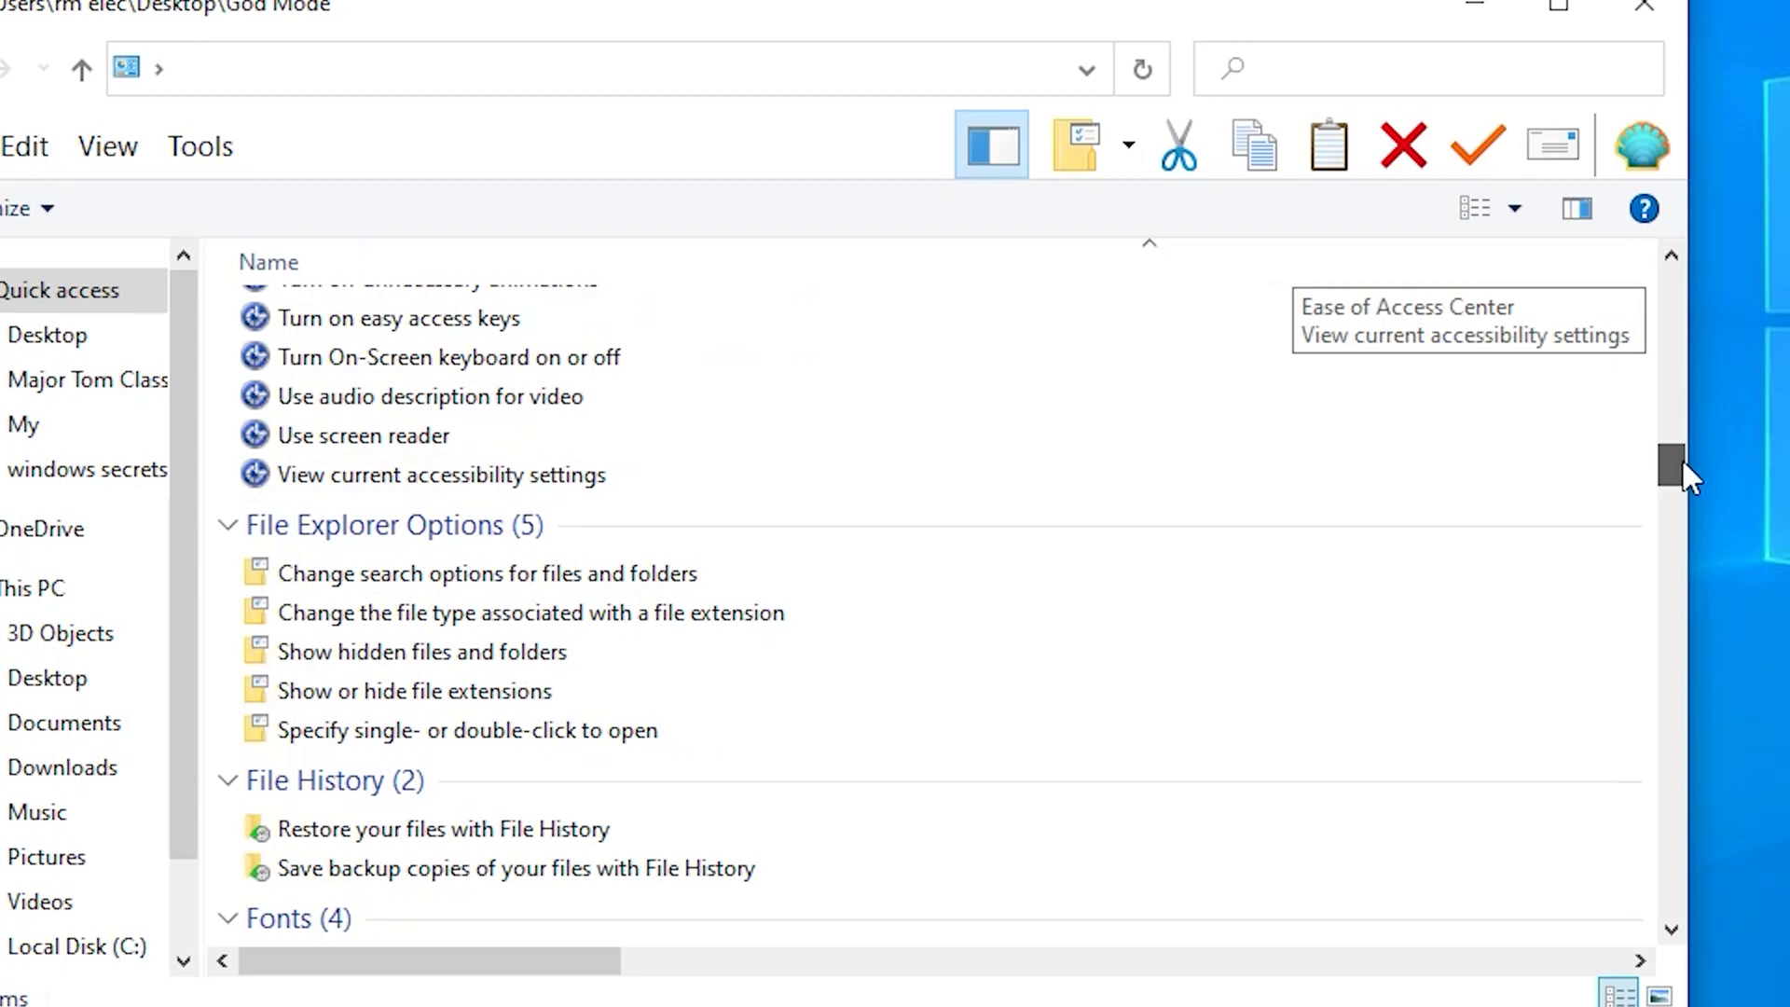